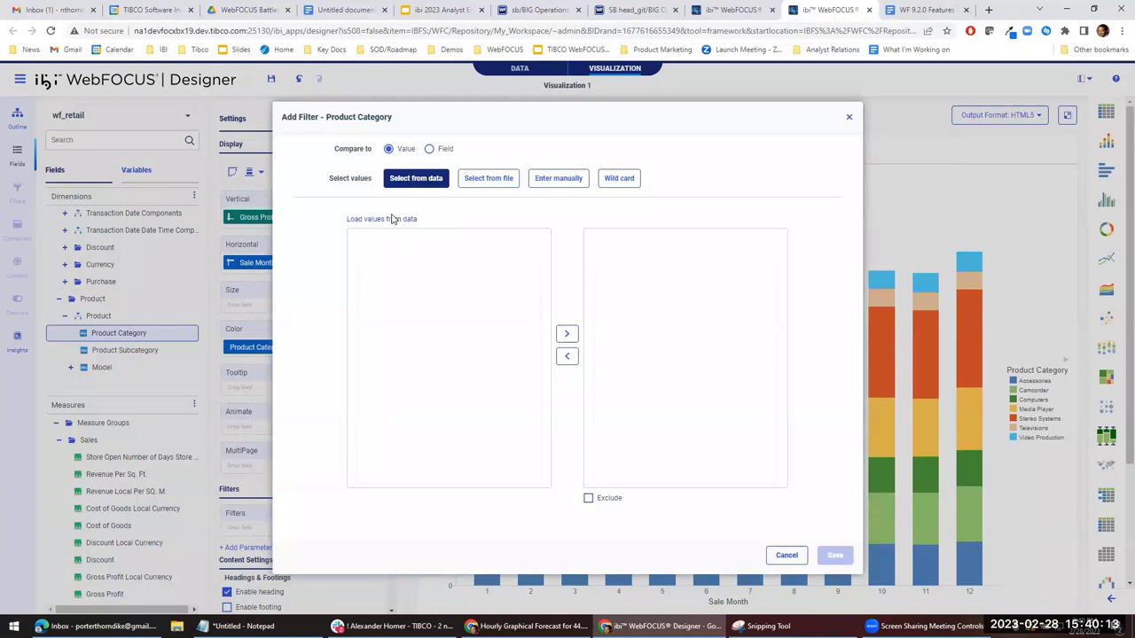
Step: Filter Product Category to Accessories, Computers and Televisions and save the filter
{"action": "left_click", "coordinate": [391, 219]}
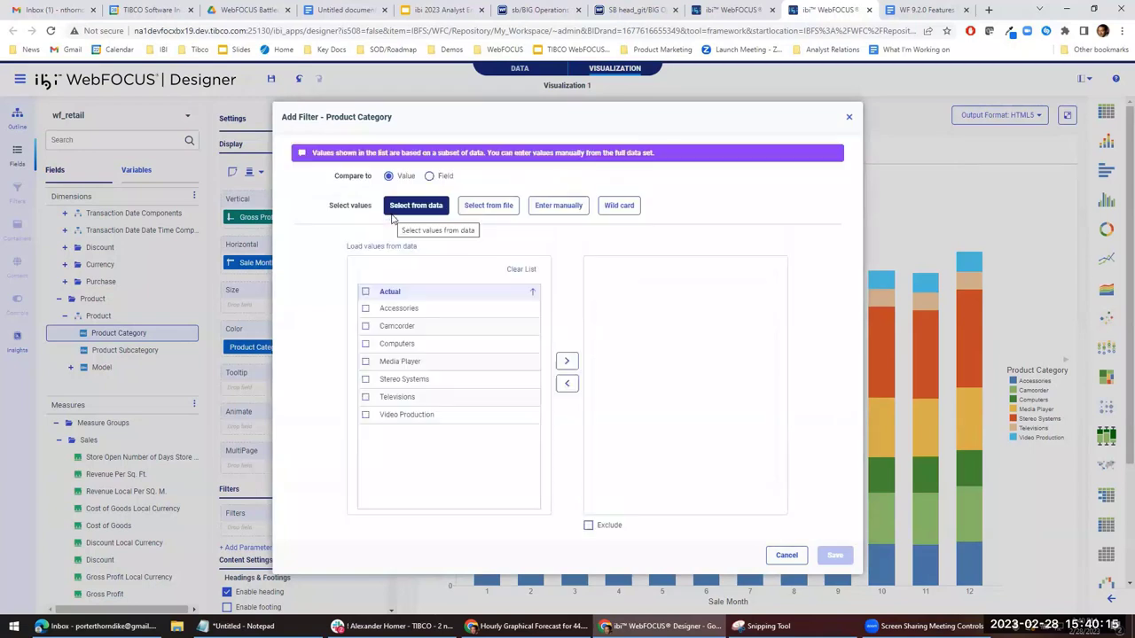
{"action": "left_click", "coordinate": [365, 308]}
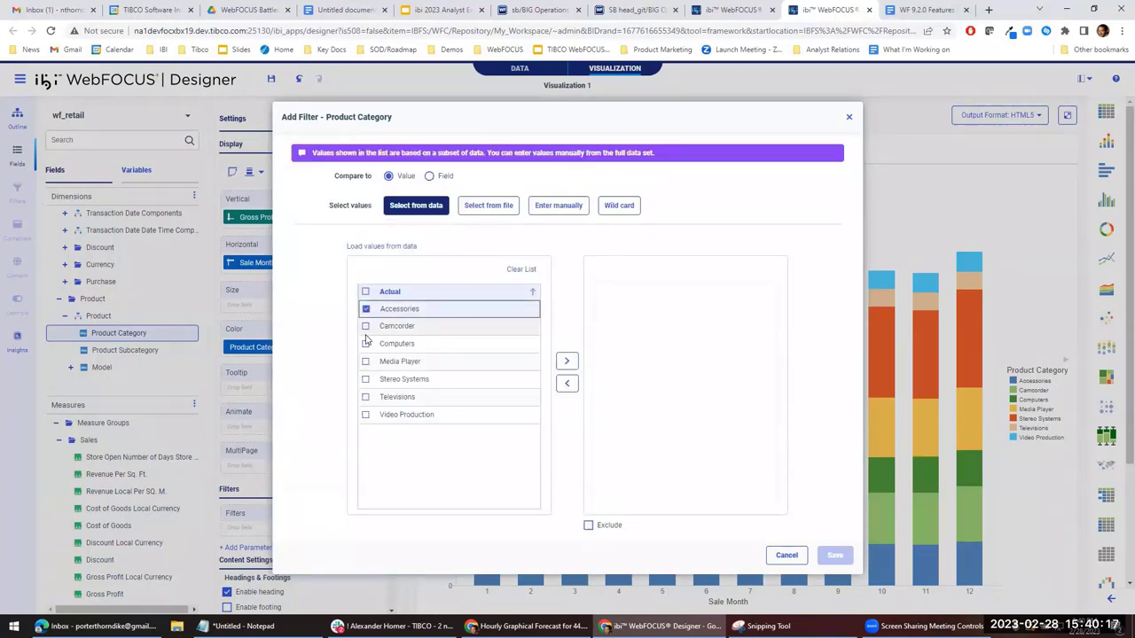
{"action": "left_click", "coordinate": [366, 344]}
{"action": "left_click", "coordinate": [365, 398]}
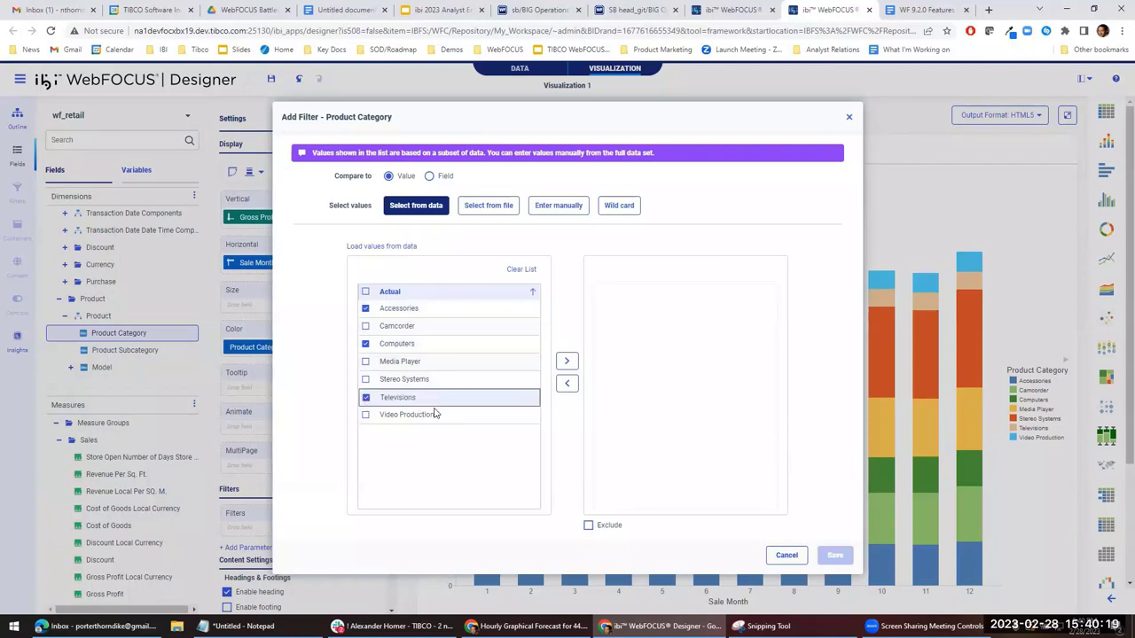
{"action": "left_click", "coordinate": [567, 361]}
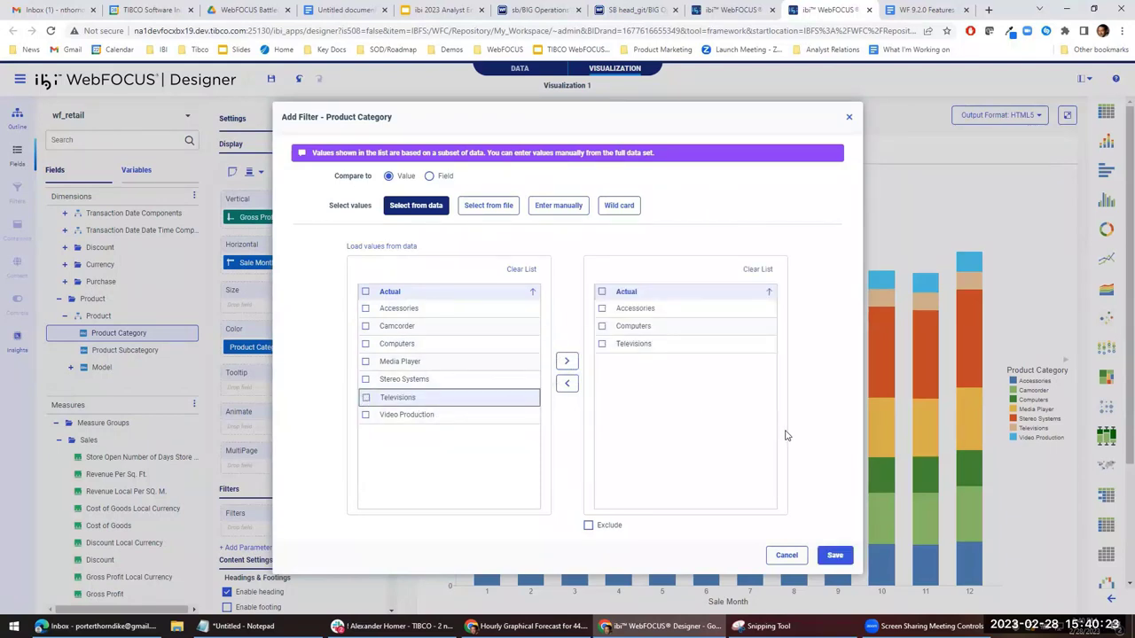
{"action": "left_click", "coordinate": [835, 556]}
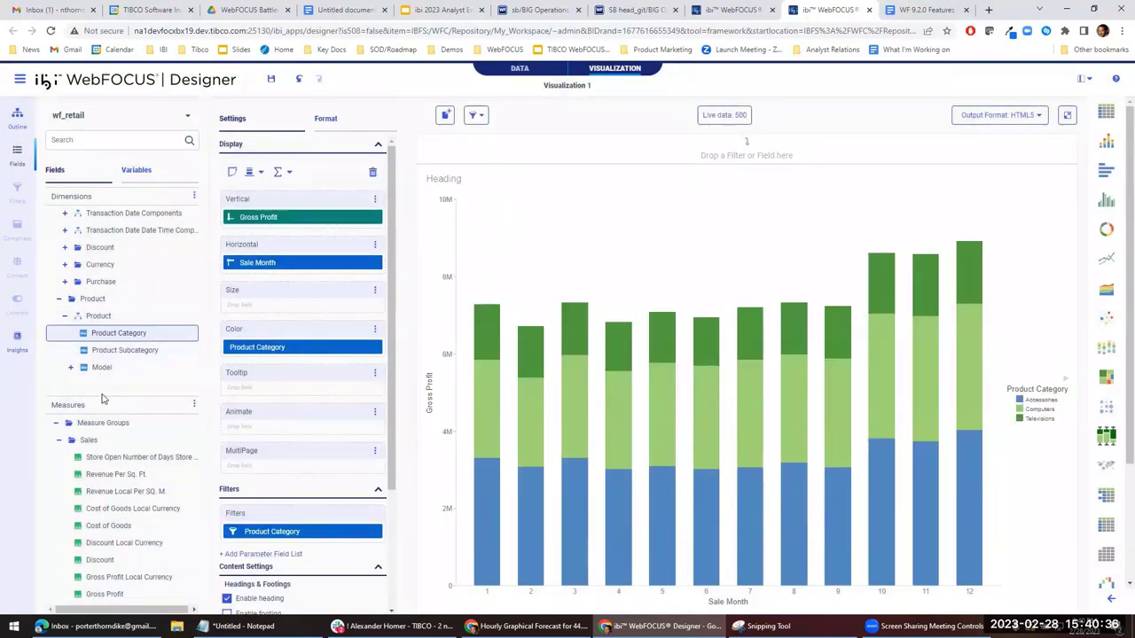
Step: Add a Product Subcategory filter choosing Blu Ray, DVD Players and DVD Players - Portable
{"action": "left_click_drag", "start_coordinate": [133, 351], "coordinate": [284, 543]}
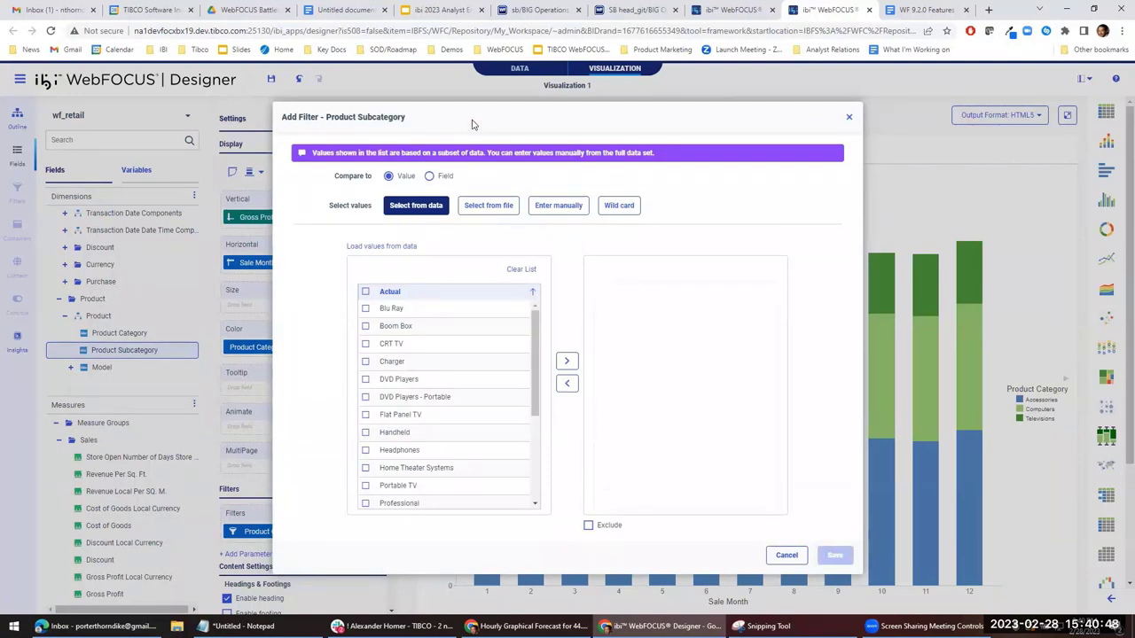
{"action": "left_click", "coordinate": [367, 381]}
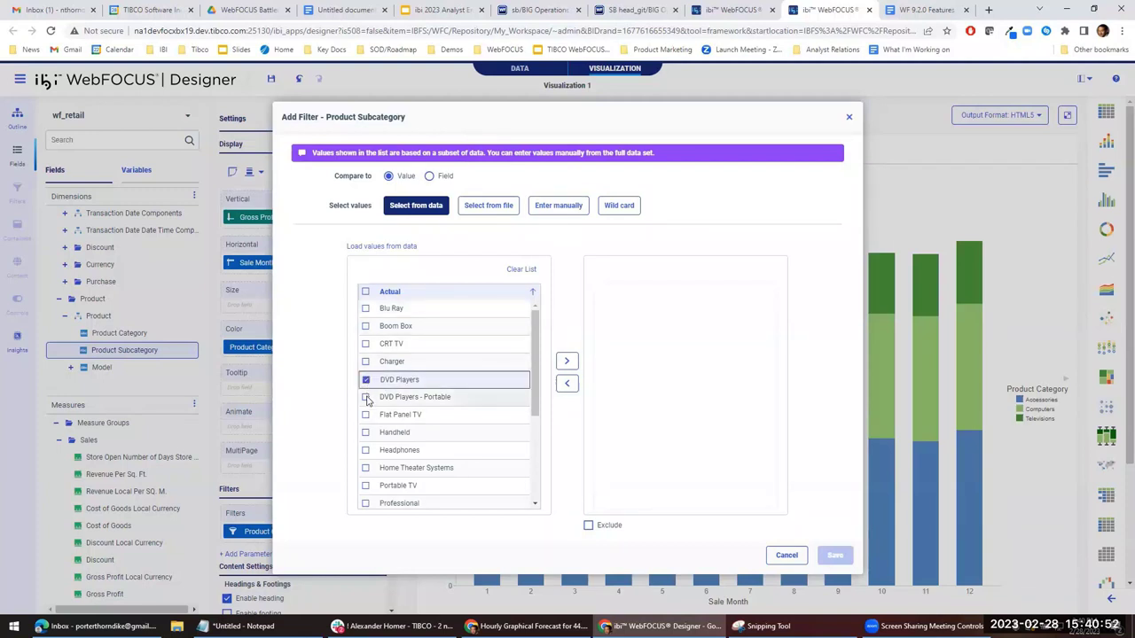
{"action": "left_click", "coordinate": [366, 398]}
{"action": "left_click", "coordinate": [365, 311]}
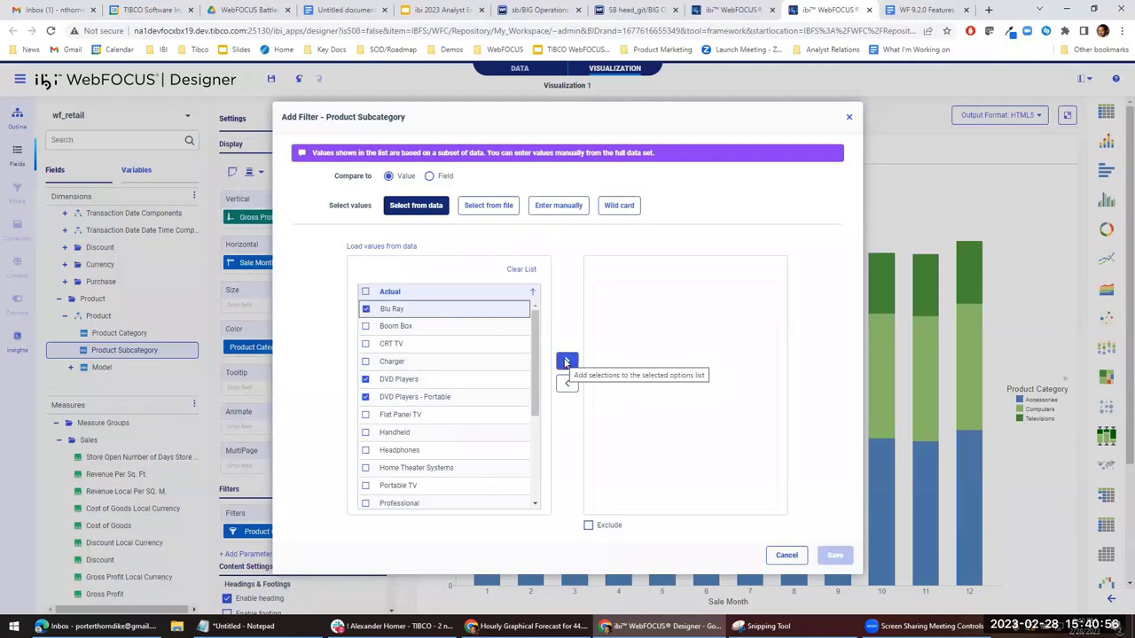
{"action": "left_click", "coordinate": [566, 362]}
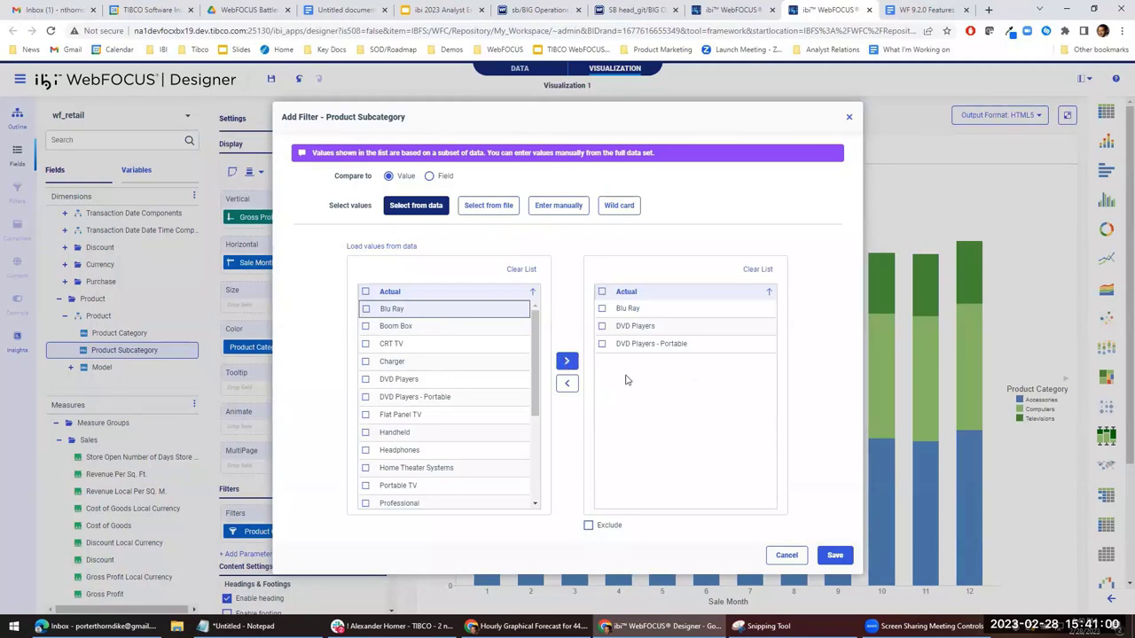
Step: Save the subcategory filter, group both filter conditions and join them with OR
{"action": "left_click", "coordinate": [835, 555]}
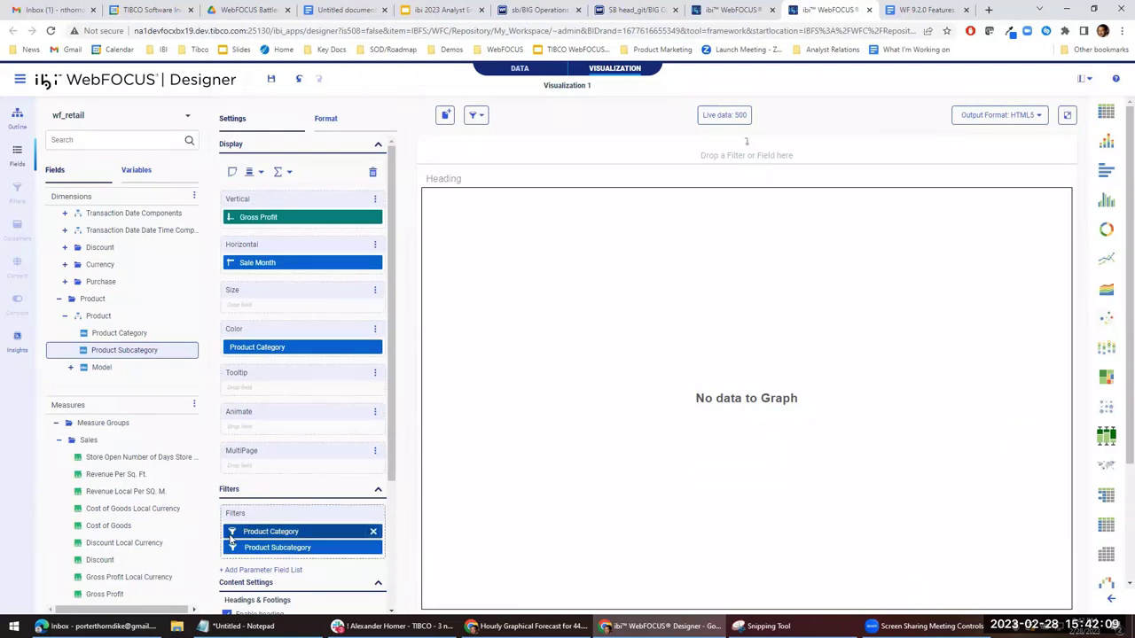
{"action": "left_click", "coordinate": [477, 115]}
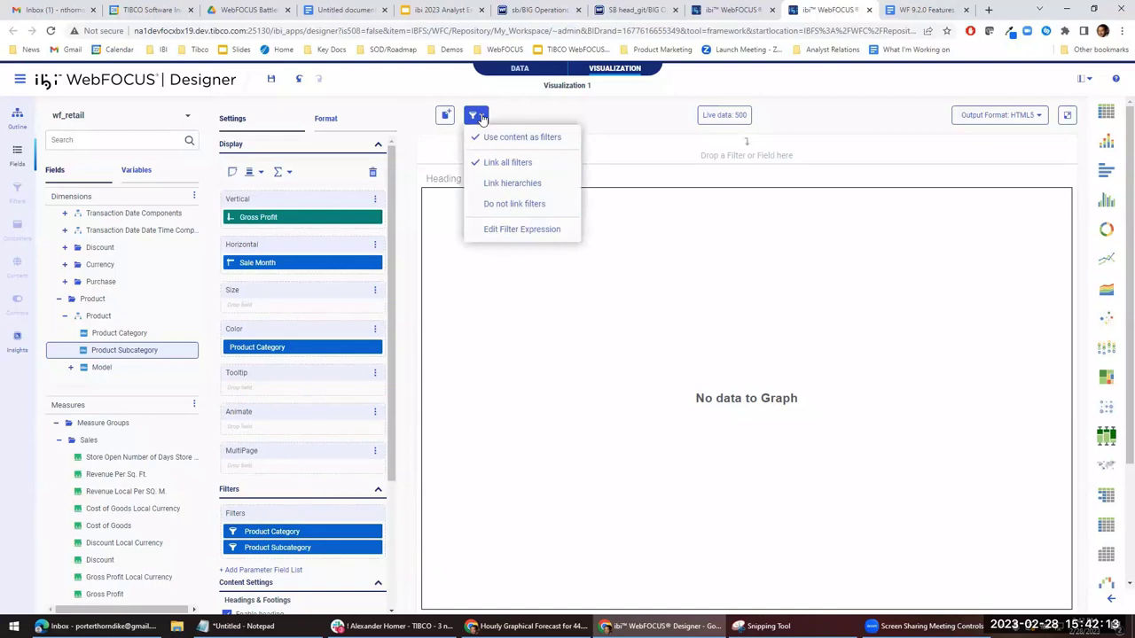
{"action": "left_click", "coordinate": [522, 228]}
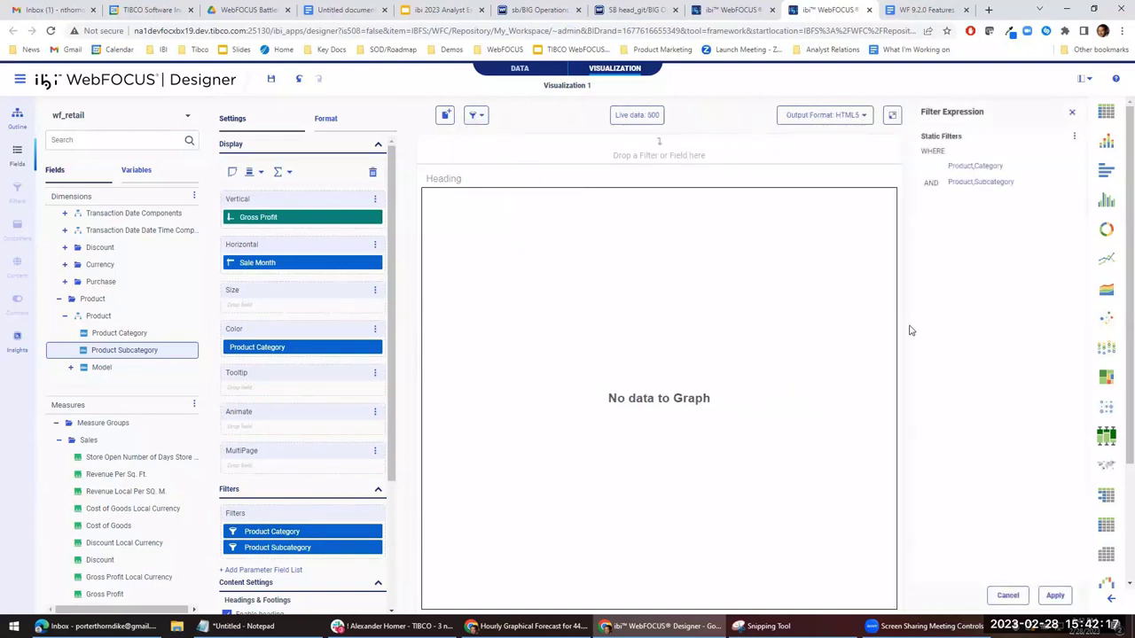
{"action": "left_click_drag", "start_coordinate": [981, 184], "coordinate": [1080, 142]}
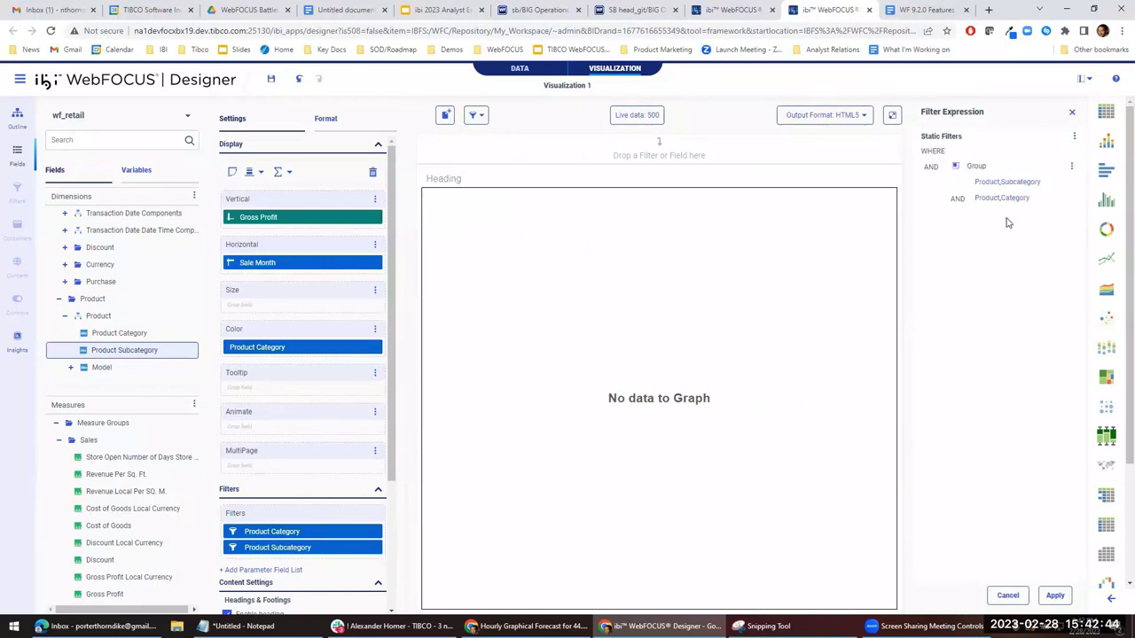
{"action": "left_click", "coordinate": [1072, 166]}
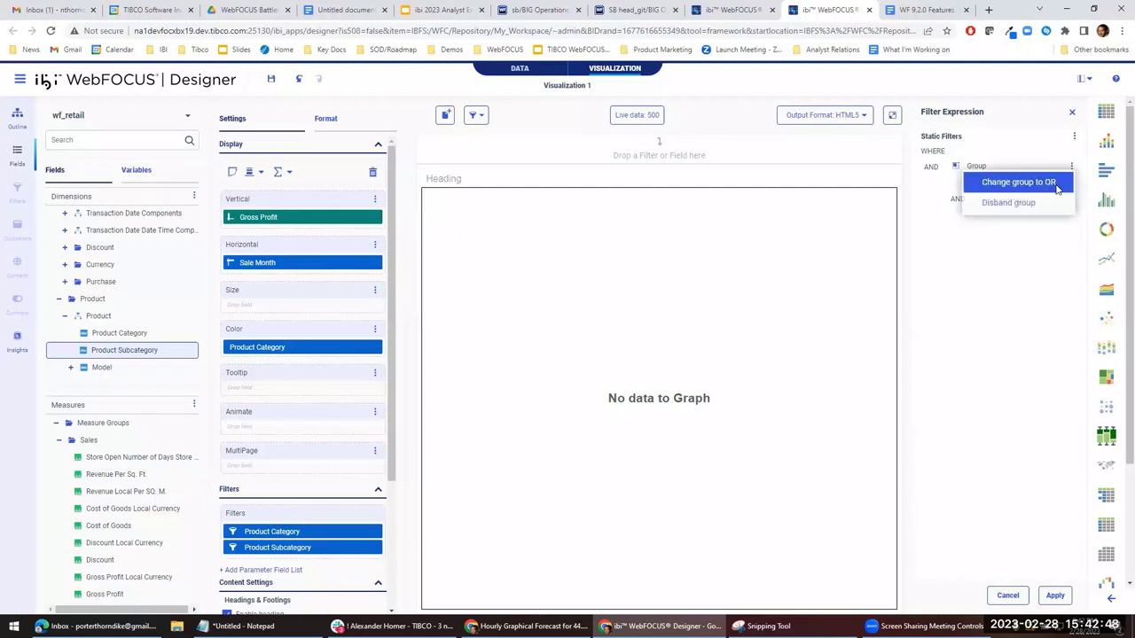
{"action": "left_click", "coordinate": [1015, 181]}
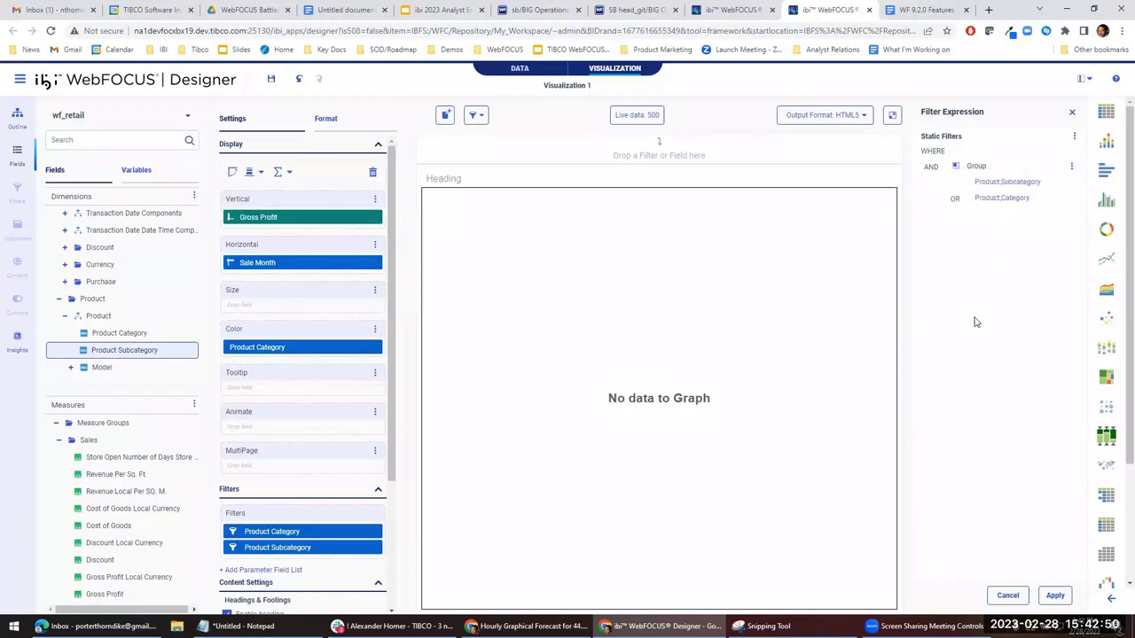
{"action": "left_click", "coordinate": [1054, 595]}
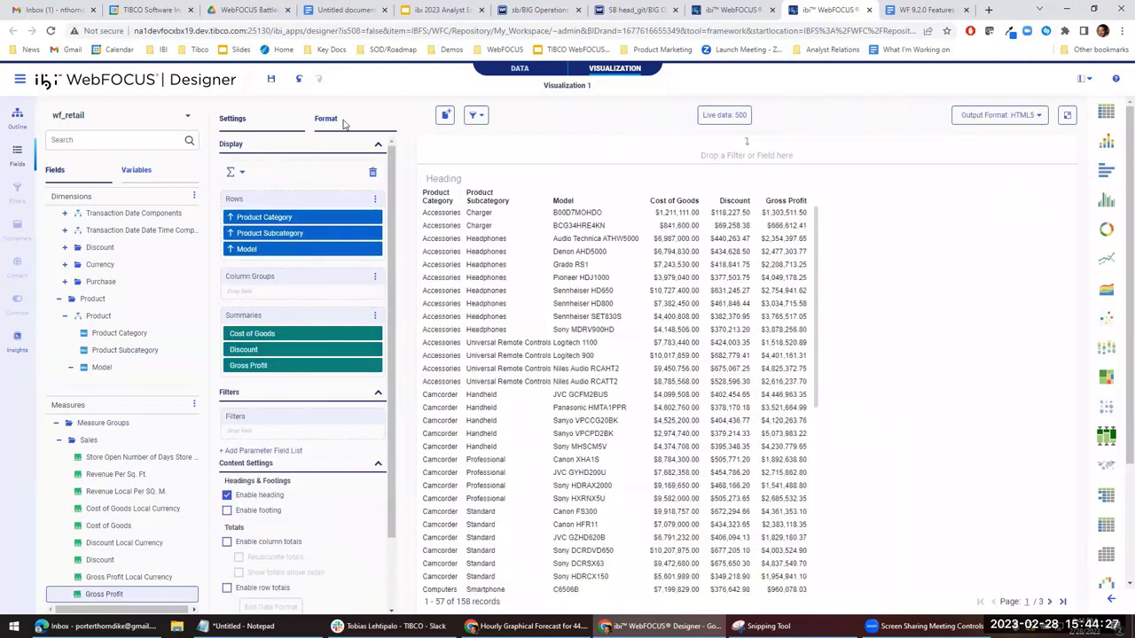
Step: Set the table's HTML interactivity to Freeze under Format > Output Settings
{"action": "left_click", "coordinate": [340, 121]}
{"action": "left_click", "coordinate": [351, 146]}
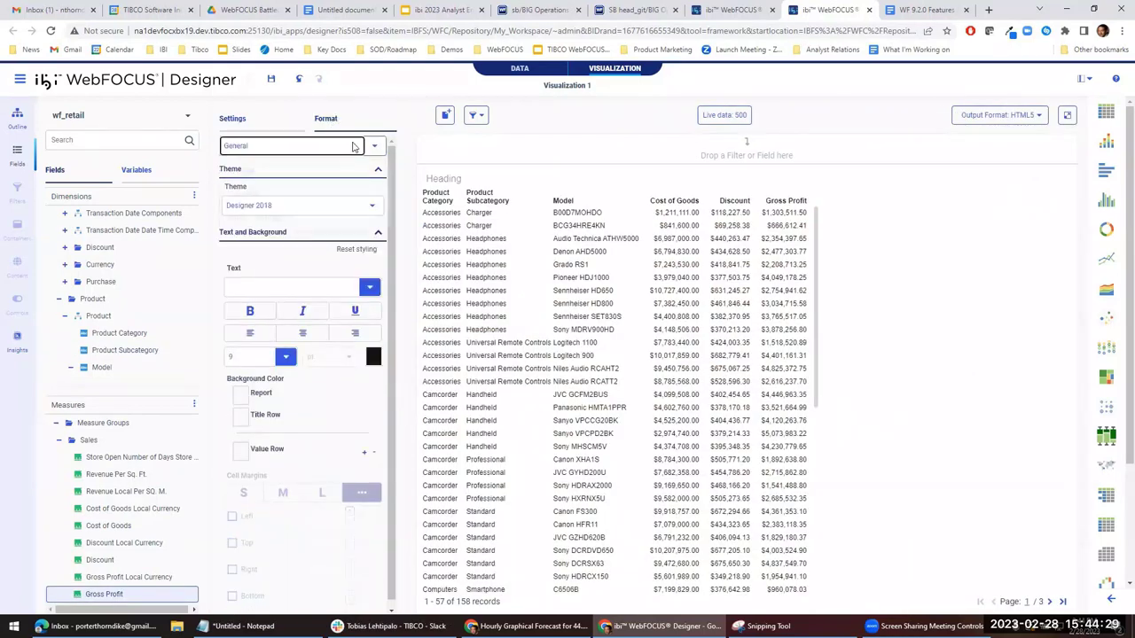
{"action": "left_click", "coordinate": [329, 195]}
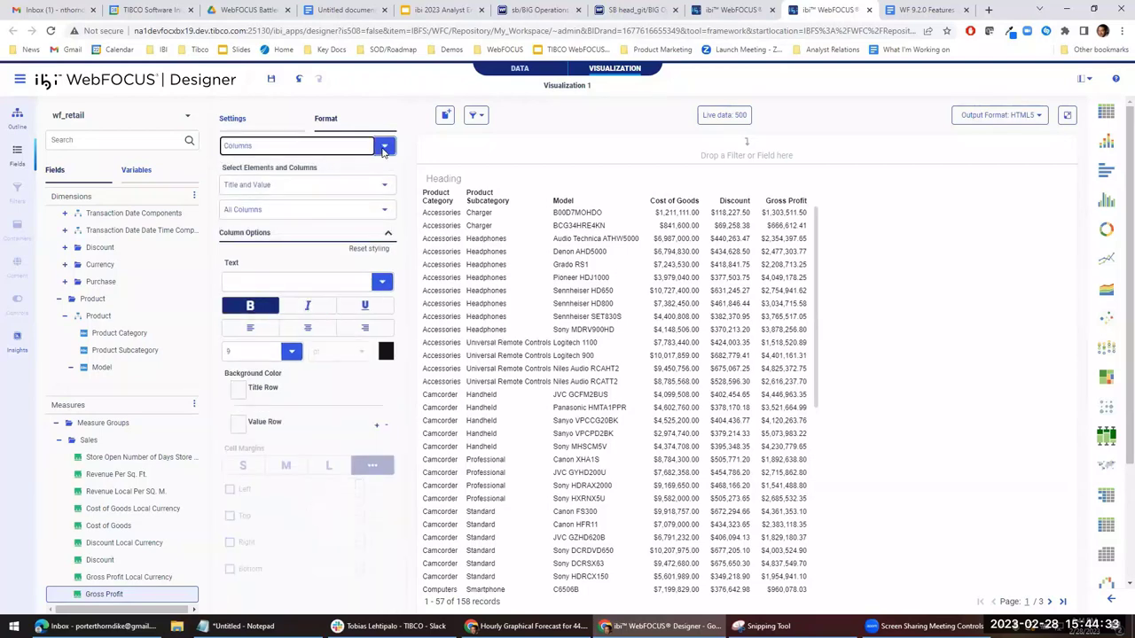
{"action": "left_click", "coordinate": [337, 146]}
{"action": "left_click", "coordinate": [286, 220]}
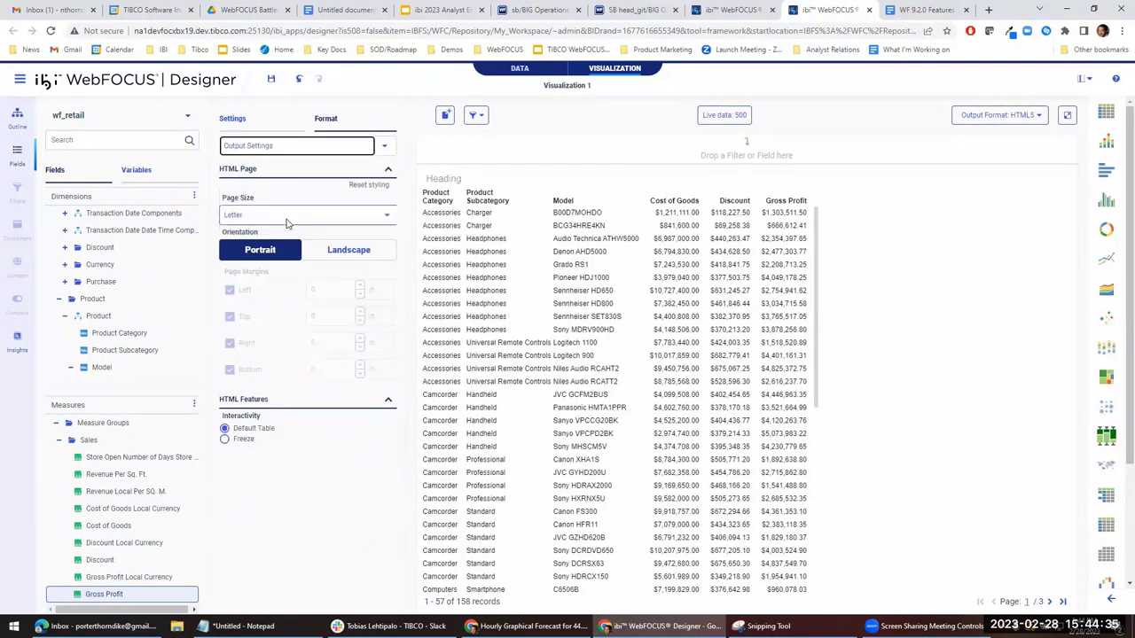
{"action": "left_click", "coordinate": [224, 439]}
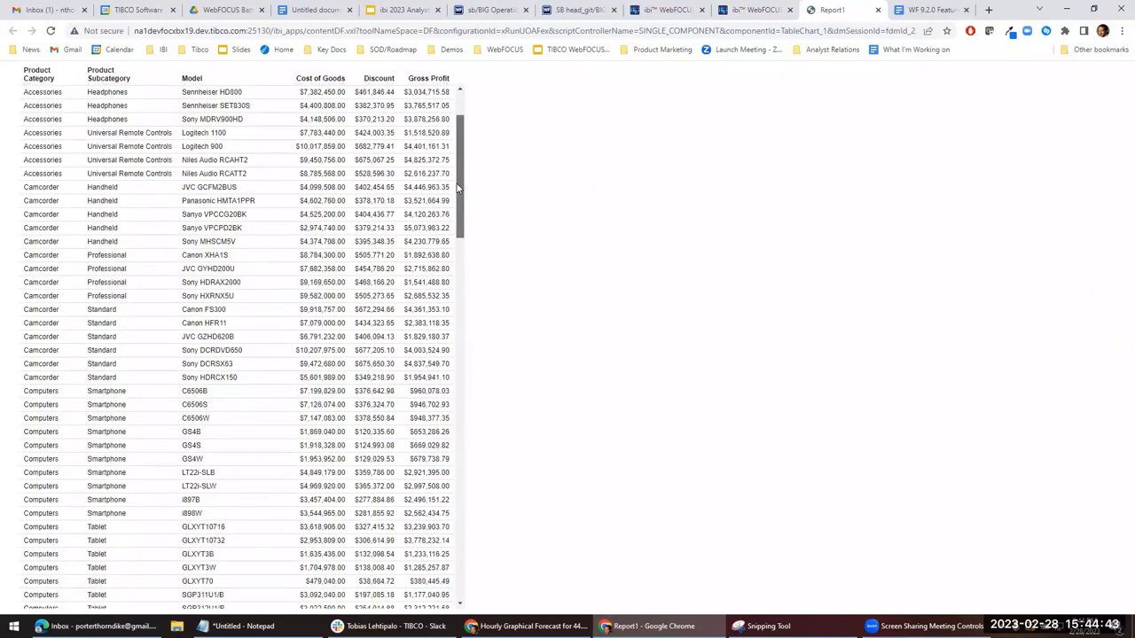
Step: Close the Report1 preview and switch the report's output format to CSV
{"action": "scroll", "coordinate": [450, 126], "scroll_direction": "up", "scroll_amount": 5}
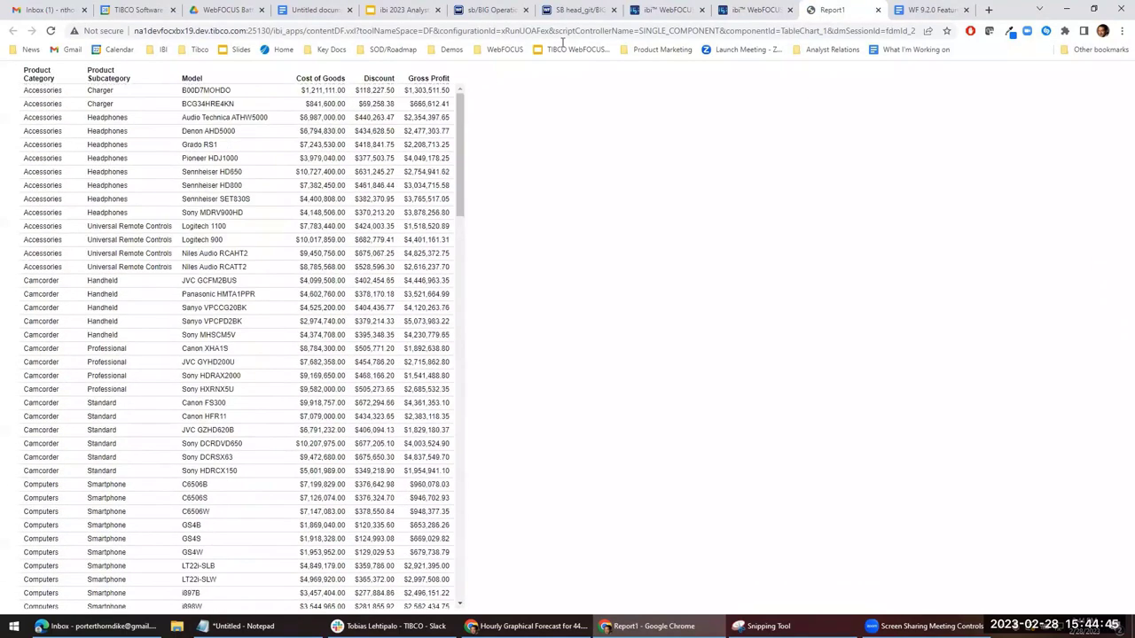
{"action": "left_click", "coordinate": [878, 11]}
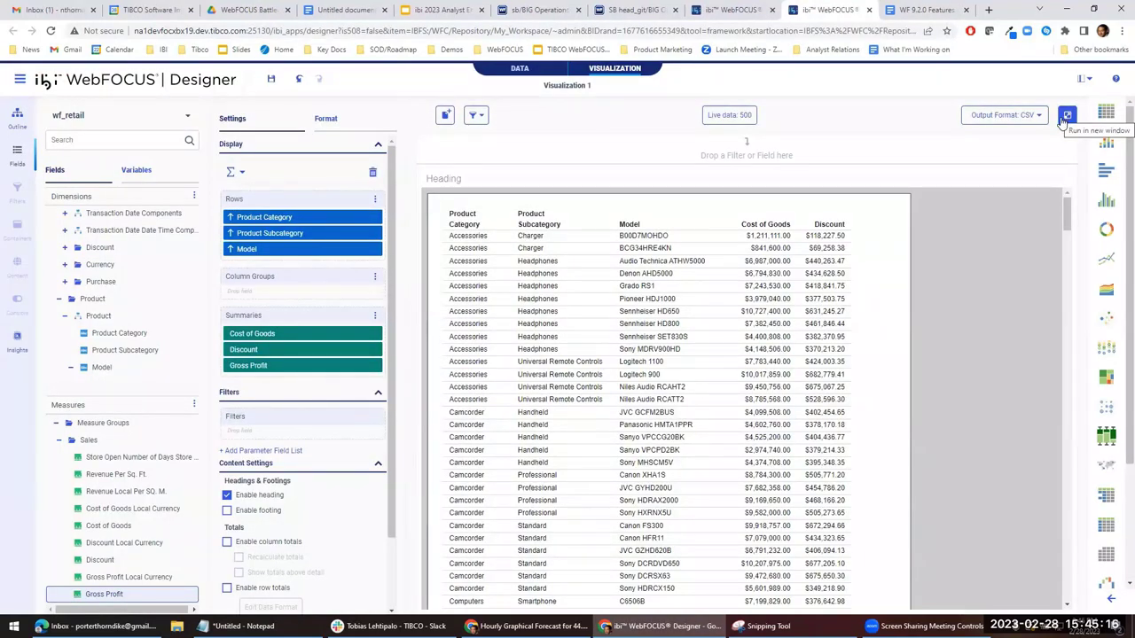
{"action": "left_click", "coordinate": [326, 119]}
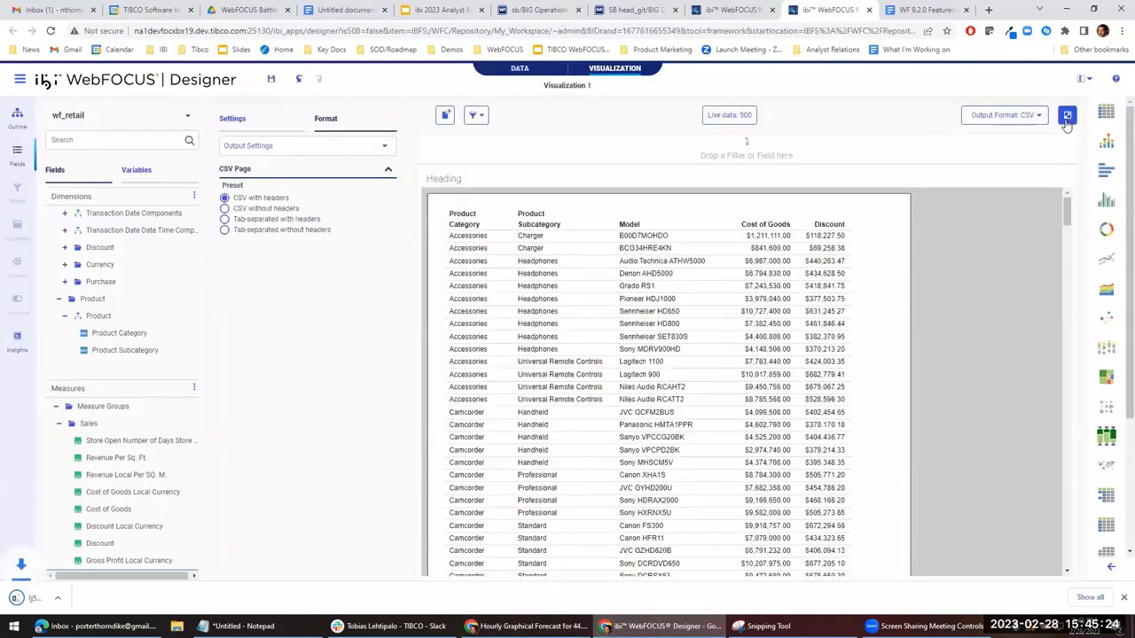
Step: Review the exported CSV file in Excel, close it, and show the page Controls
{"action": "left_click", "coordinate": [44, 600]}
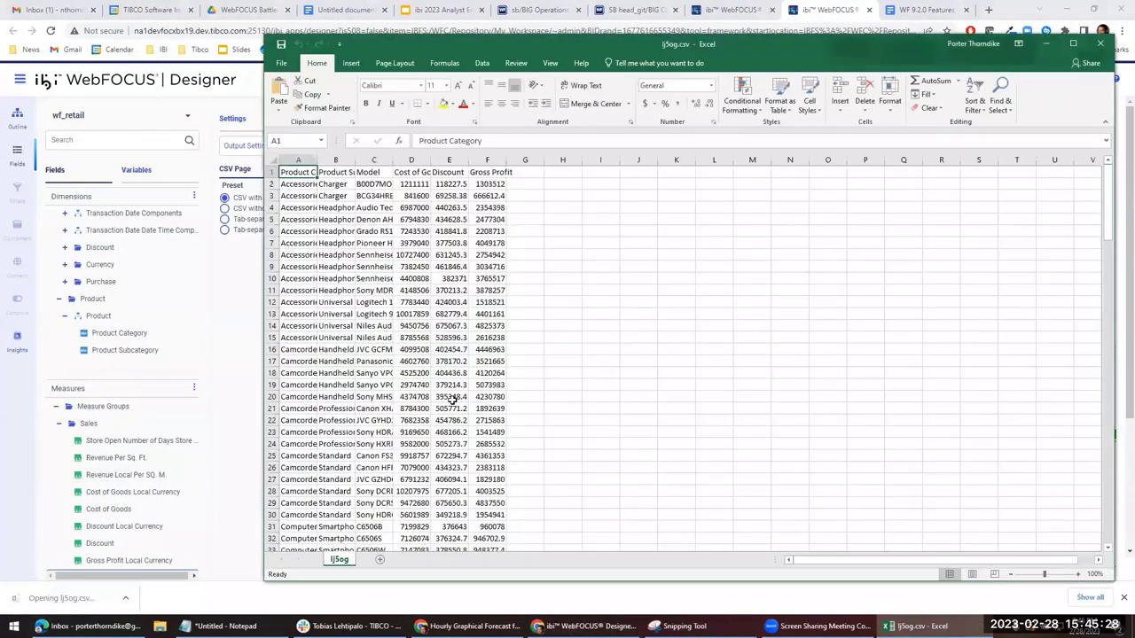
{"action": "left_click", "coordinate": [1100, 43]}
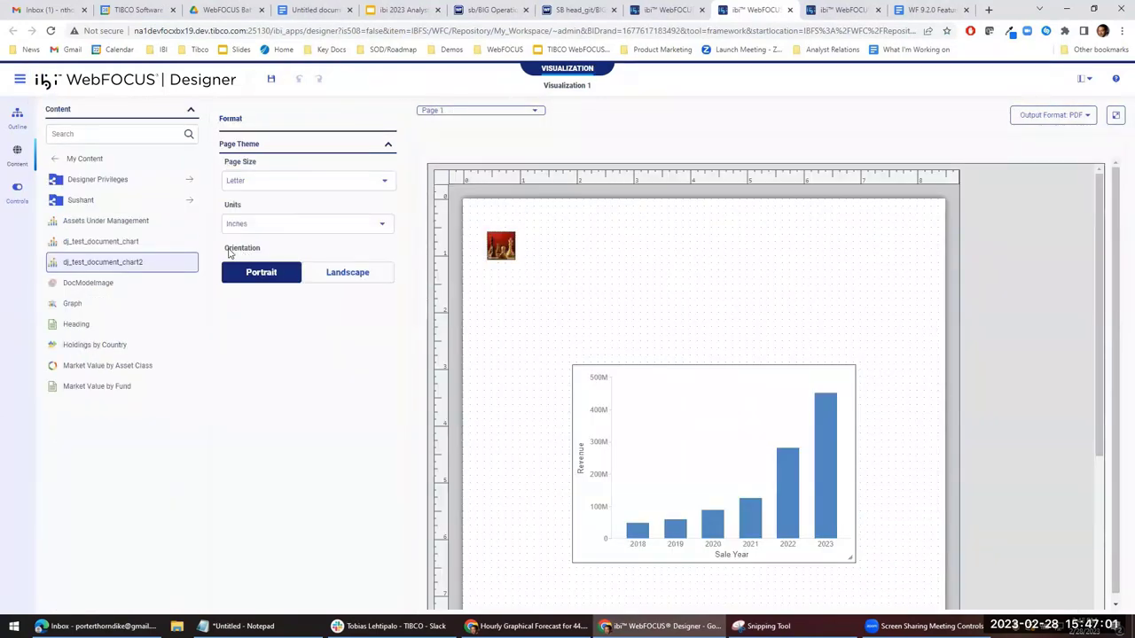
{"action": "left_click", "coordinate": [7, 203]}
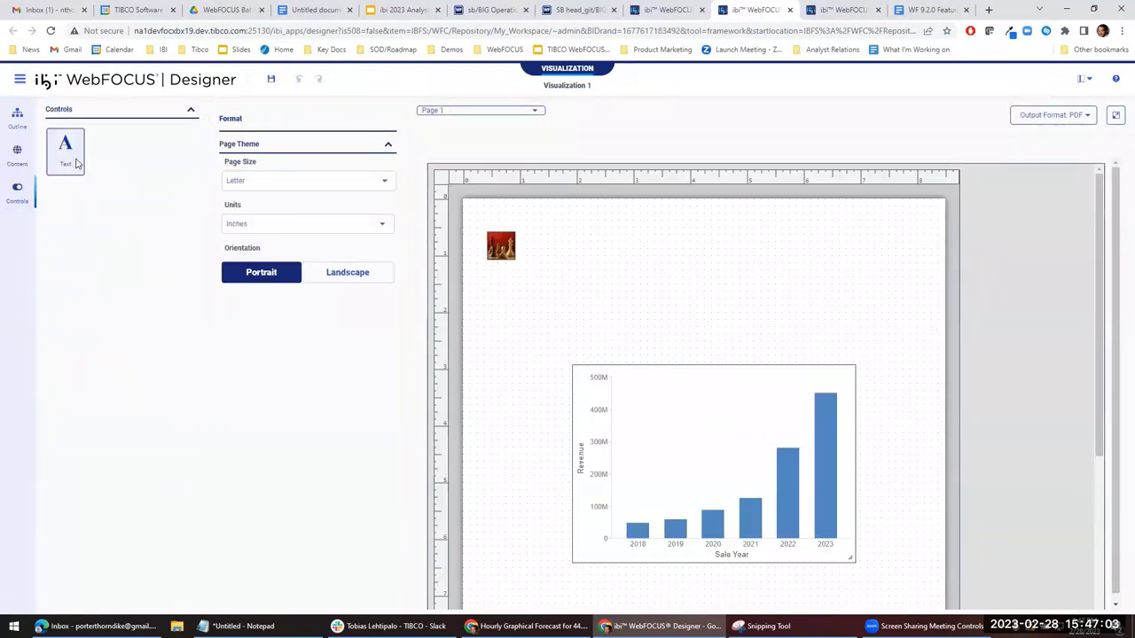
Step: Place a text box above the revenue chart and enter the heading 'Report Heading'
{"action": "left_click_drag", "start_coordinate": [71, 151], "coordinate": [624, 269]}
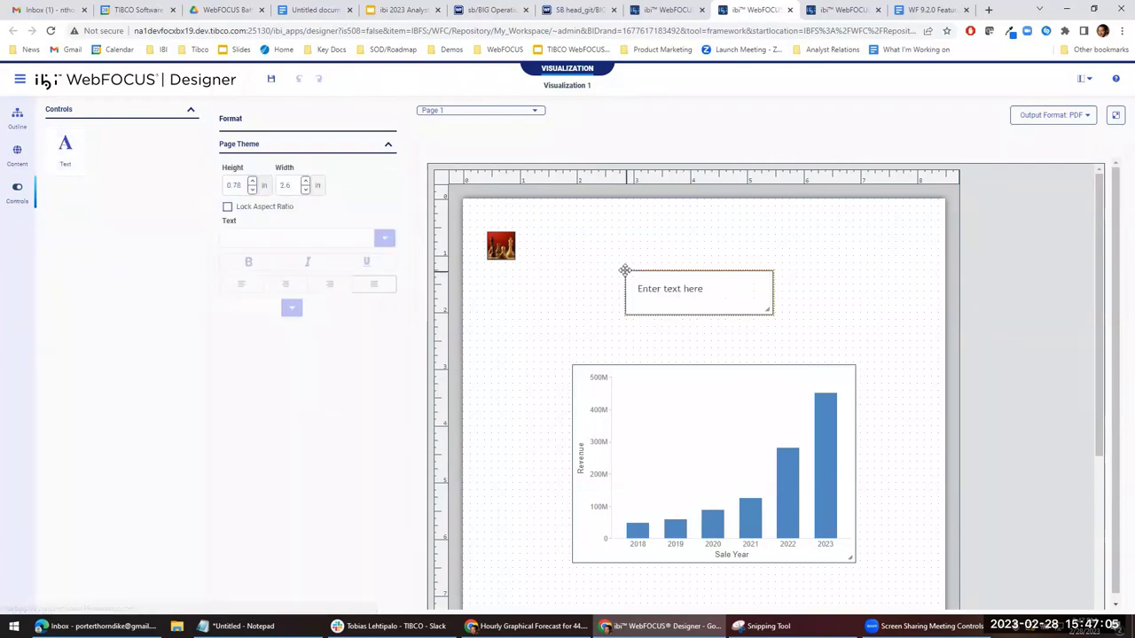
{"action": "left_click_drag", "start_coordinate": [711, 293], "coordinate": [629, 288]}
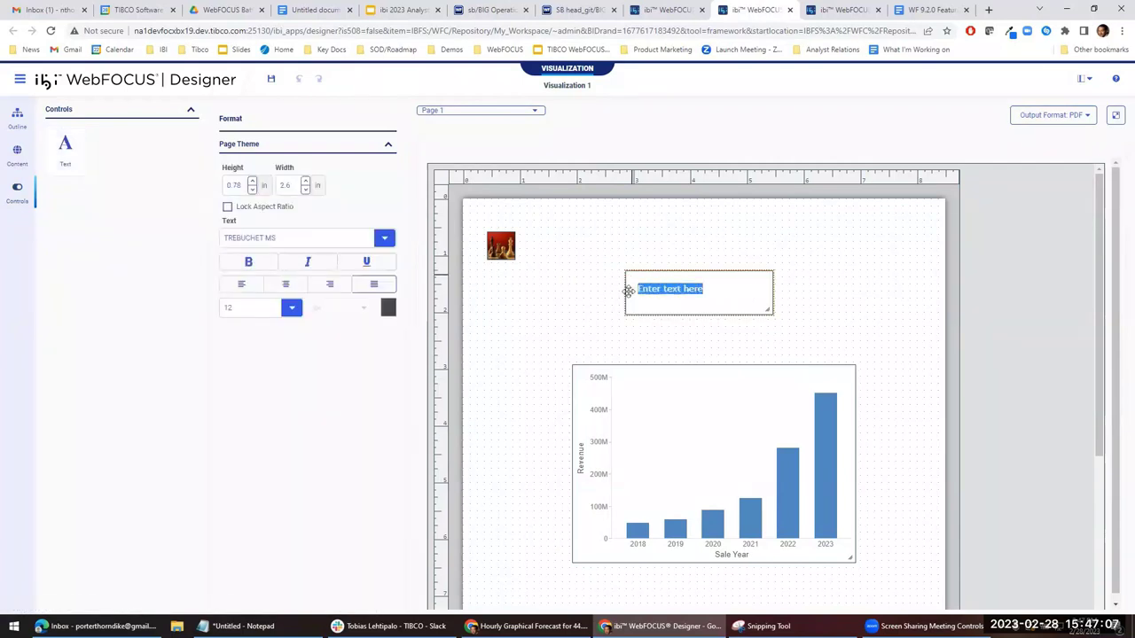
{"action": "type", "text": "Report "}
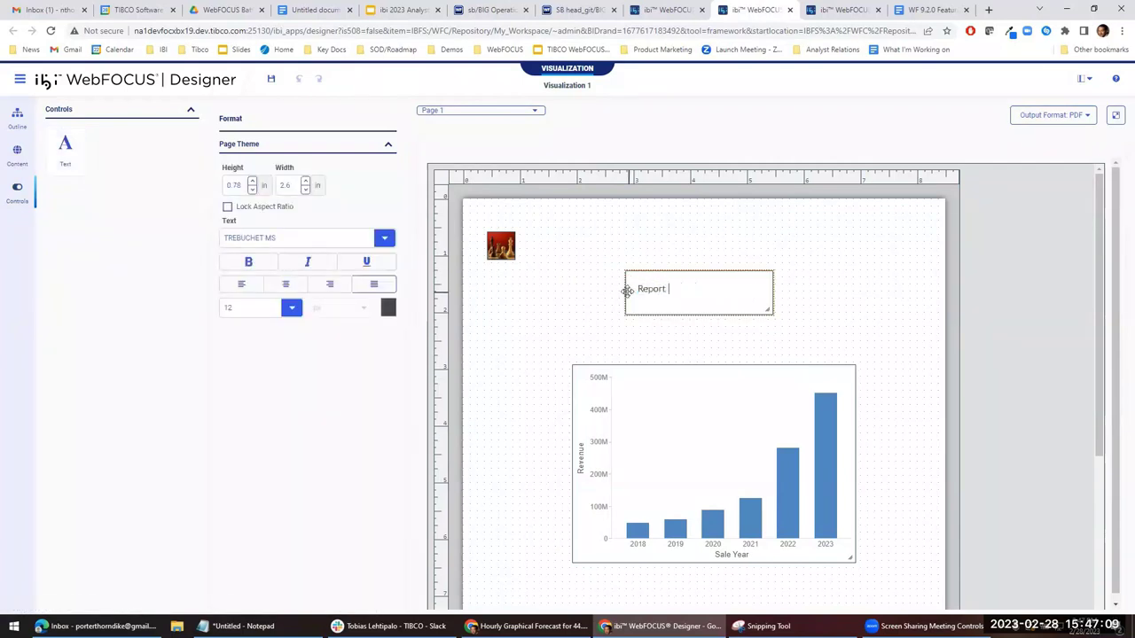
{"action": "type", "text": "HE"}
{"action": "right_click", "coordinate": [674, 292]}
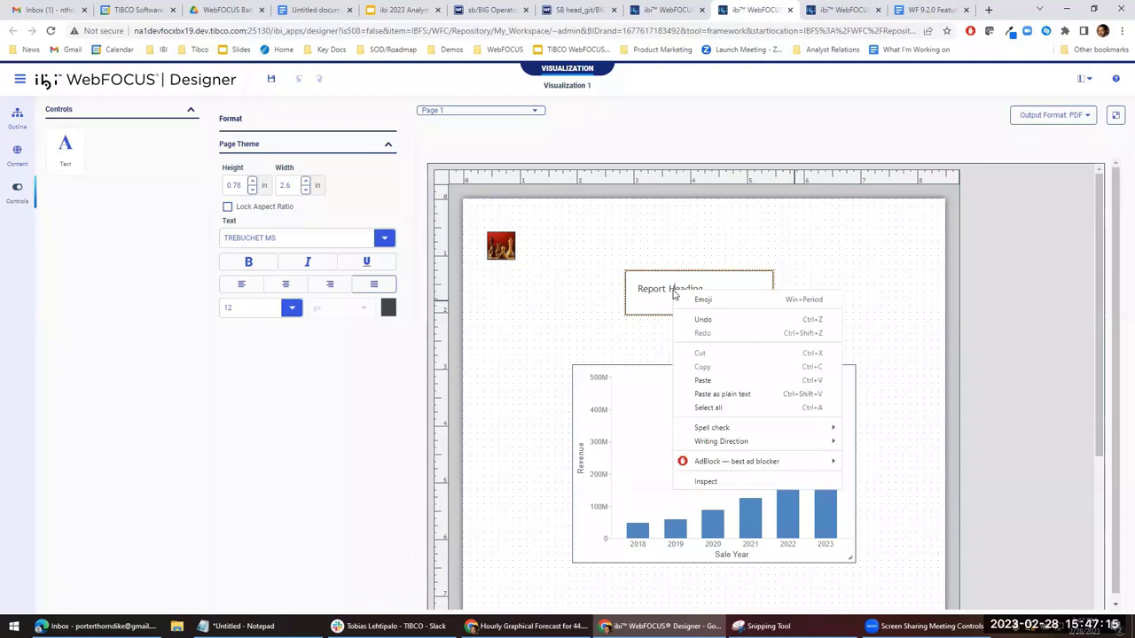
{"action": "left_click", "coordinate": [838, 266]}
{"action": "left_click", "coordinate": [745, 278]}
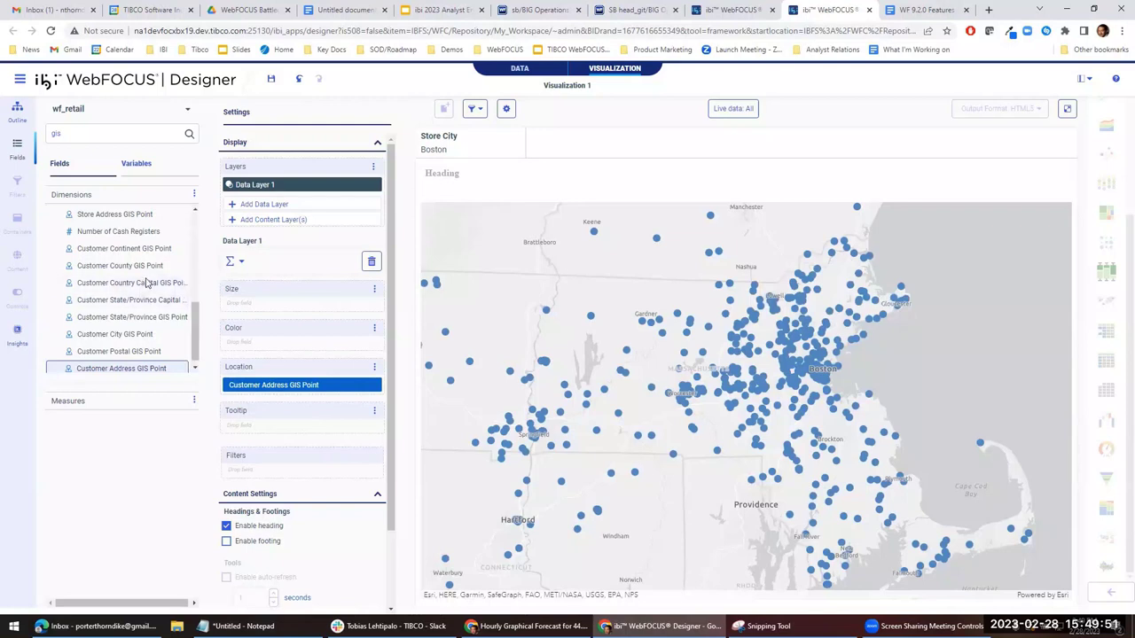
Step: Clear the gis field search and run the GIS Point map in a new tab
{"action": "scroll", "coordinate": [145, 281], "scroll_direction": "down", "scroll_amount": 5}
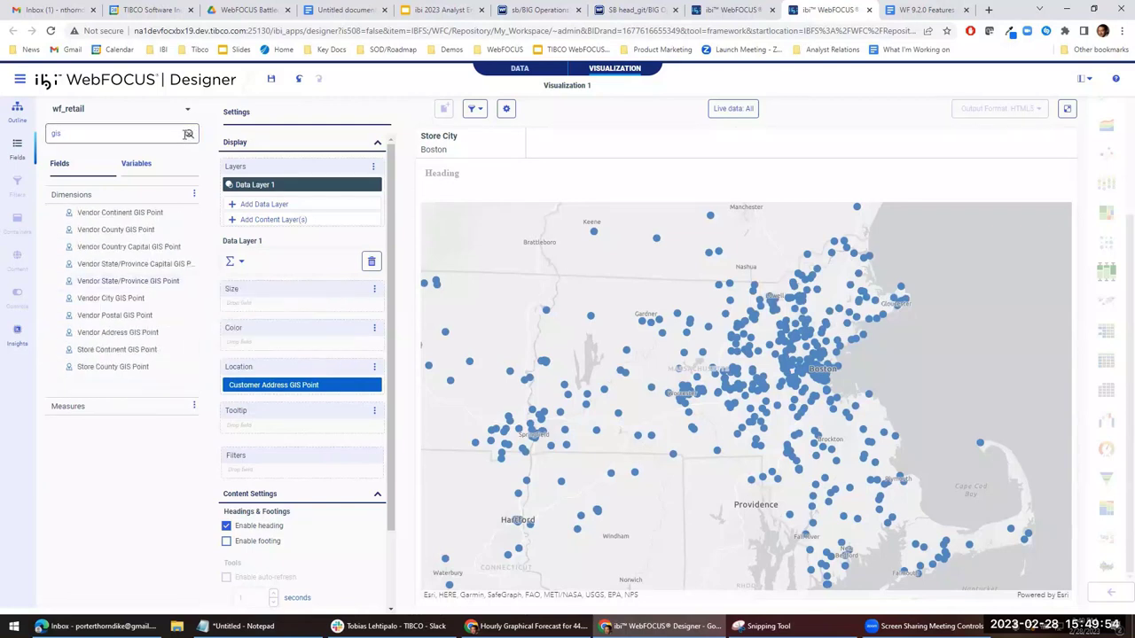
{"action": "left_click", "coordinate": [179, 133]}
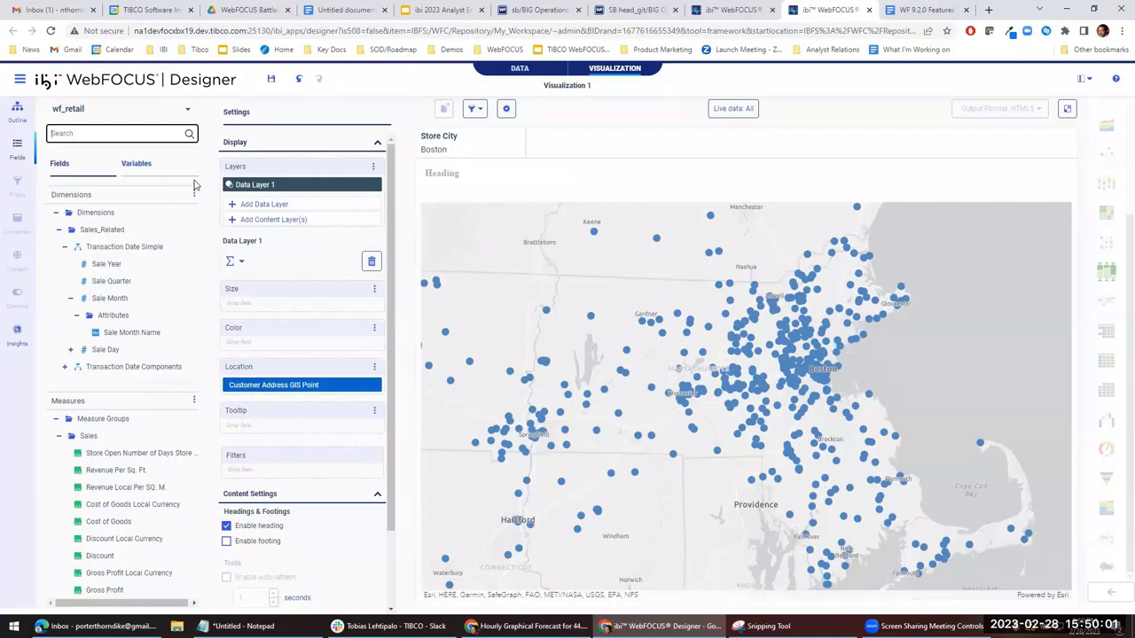
{"action": "scroll", "coordinate": [131, 526], "scroll_direction": "down", "scroll_amount": 3}
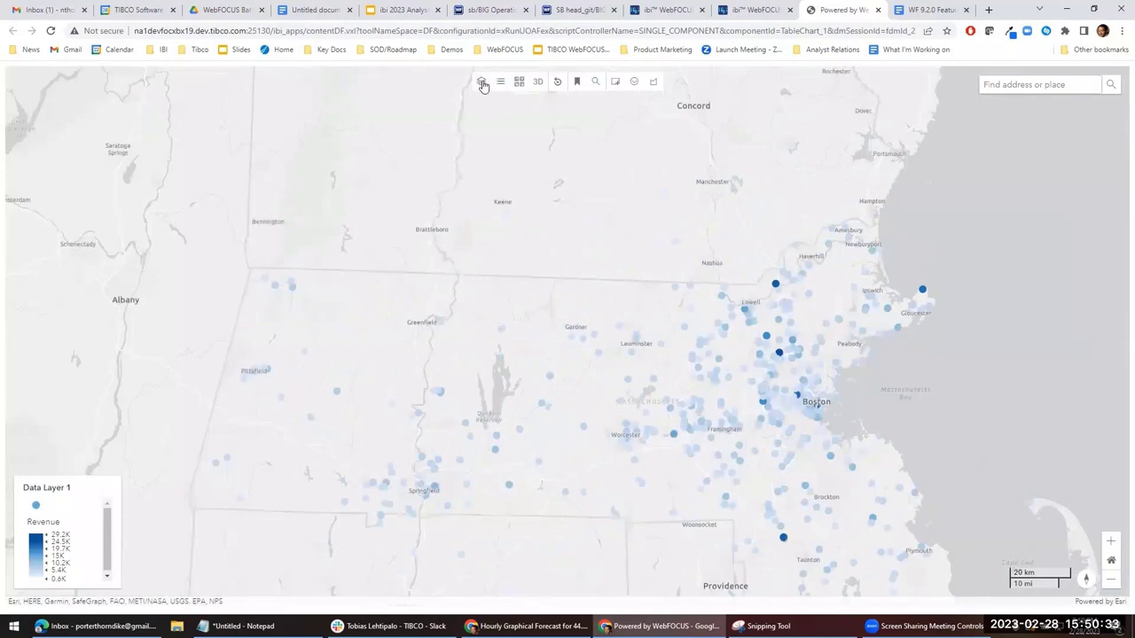
Step: Change Data Layer 1's type to Bins in the map's layer settings
{"action": "left_click", "coordinate": [481, 81]}
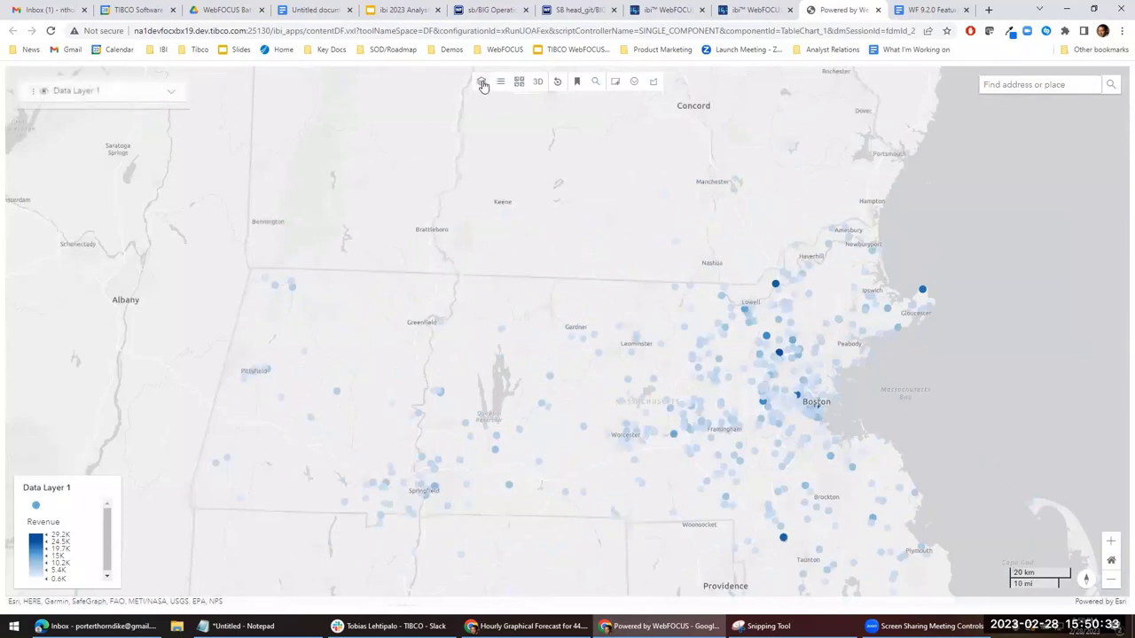
{"action": "left_click", "coordinate": [174, 92]}
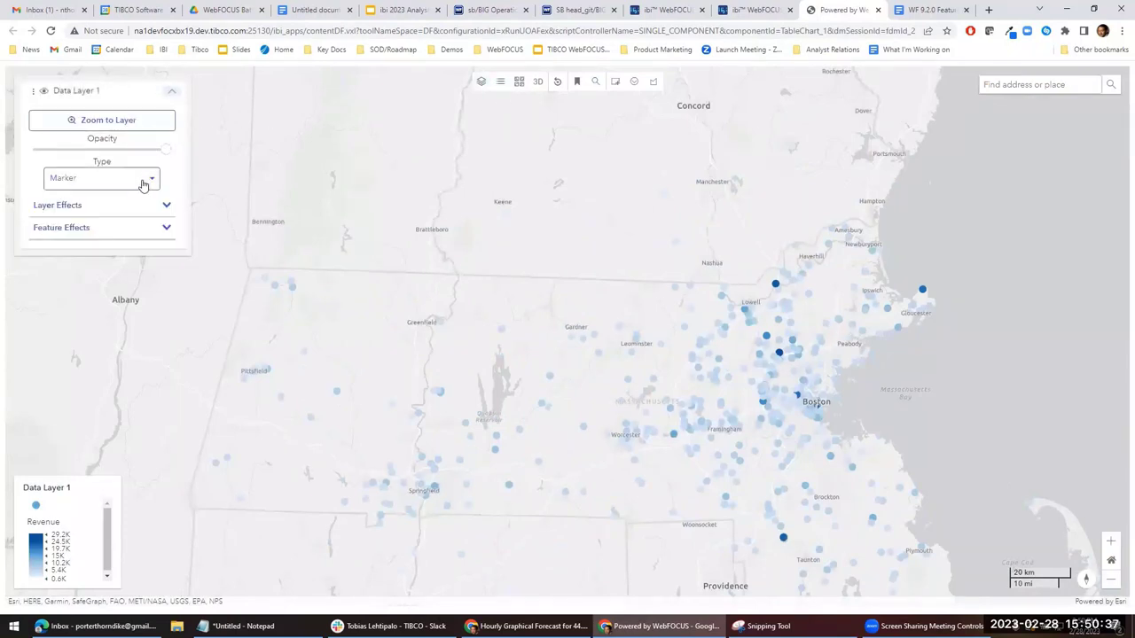
{"action": "left_click", "coordinate": [165, 205]}
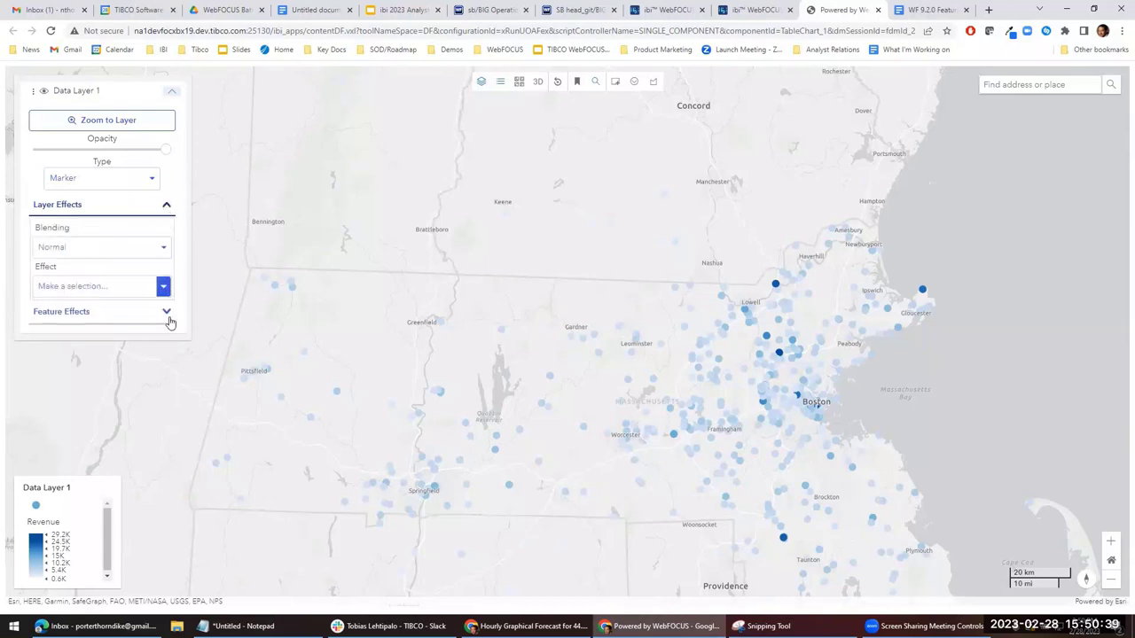
{"action": "left_click", "coordinate": [167, 313]}
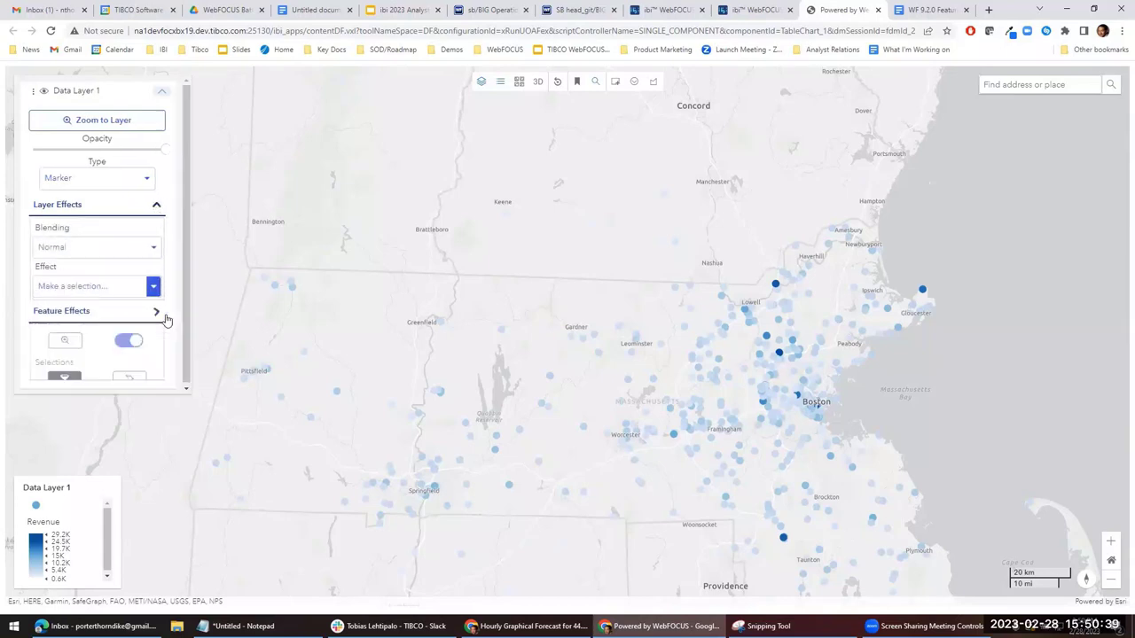
{"action": "left_click", "coordinate": [147, 178]}
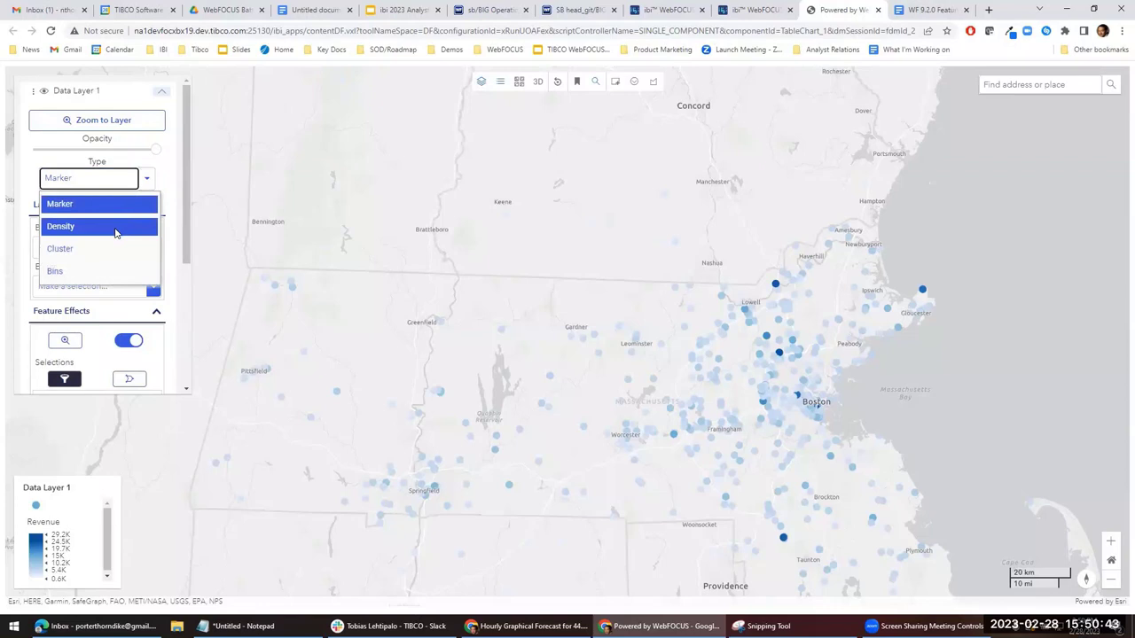
{"action": "left_click", "coordinate": [105, 271]}
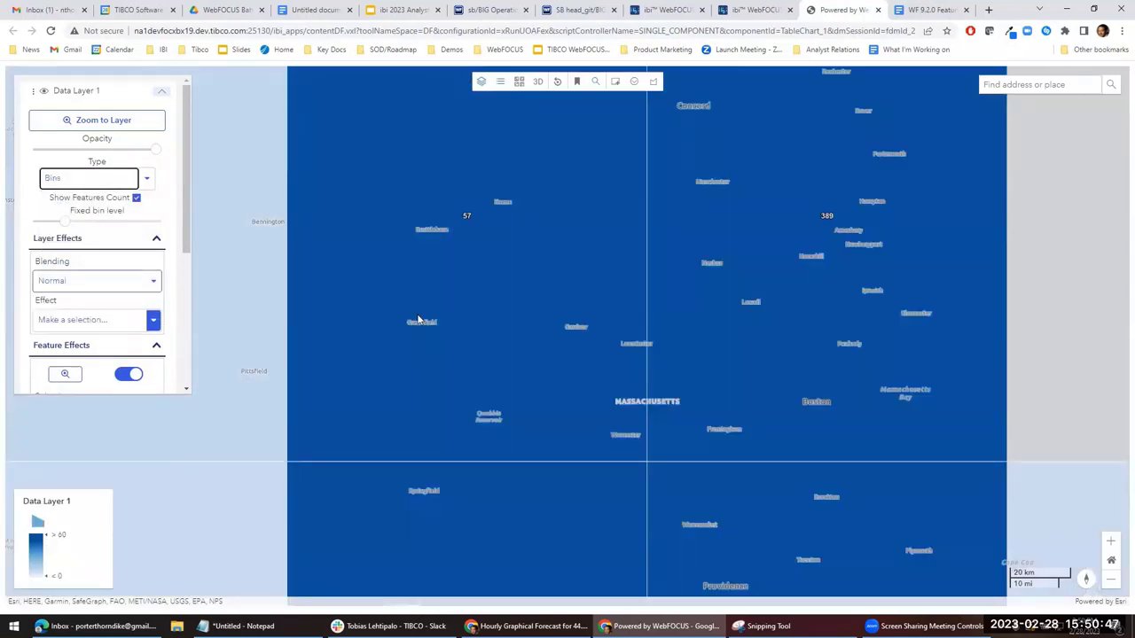
Step: Check a bin's feature count and raise the fixed bin level for smaller bins
{"action": "left_click", "coordinate": [647, 346]}
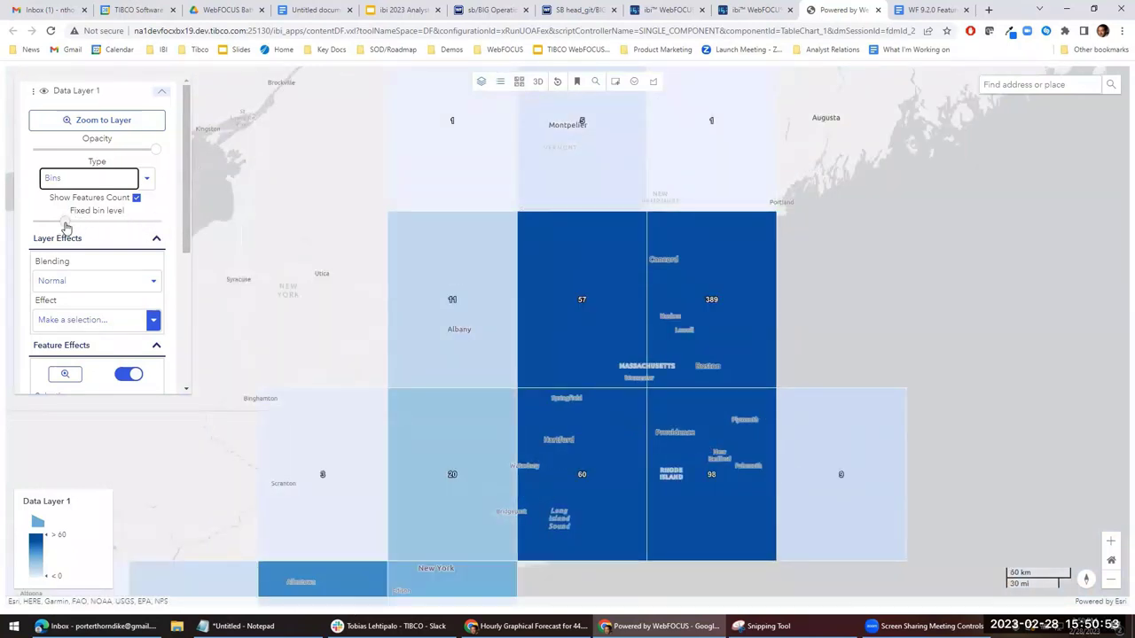
{"action": "left_click_drag", "start_coordinate": [65, 228], "coordinate": [123, 225]}
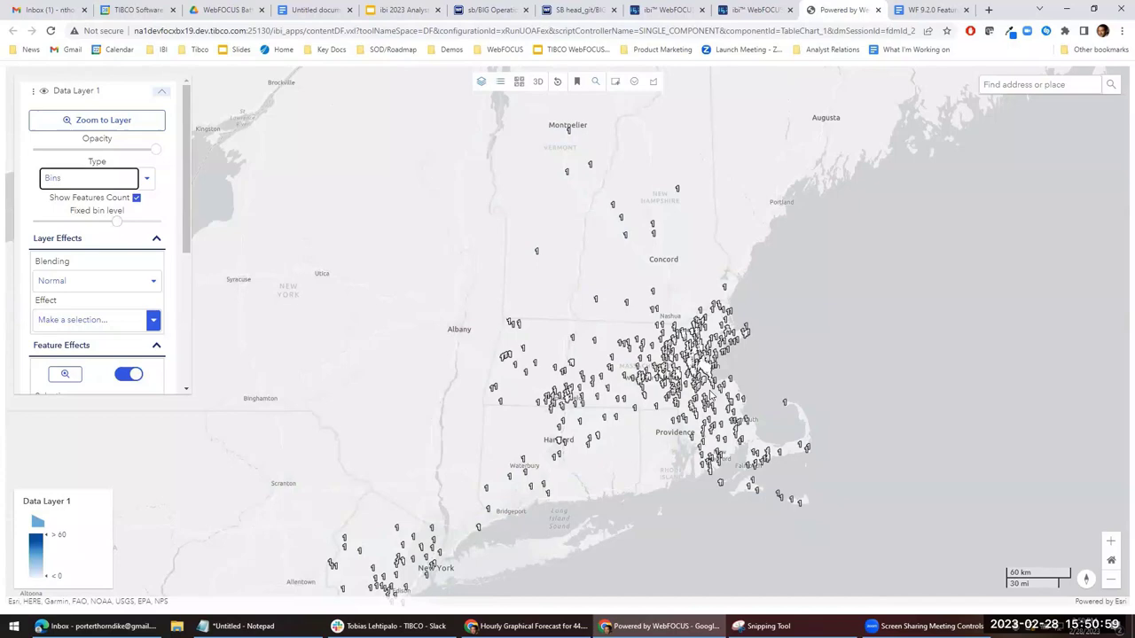
{"action": "scroll", "coordinate": [710, 395], "scroll_direction": "up", "scroll_amount": 1}
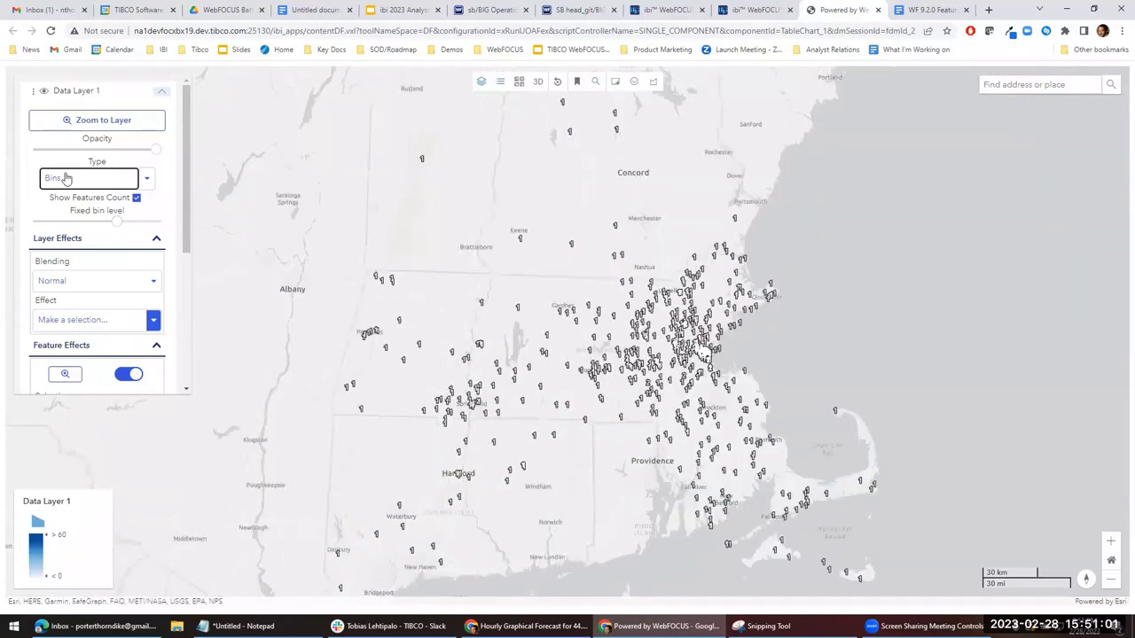
{"action": "scroll", "coordinate": [822, 415], "scroll_direction": "up", "scroll_amount": 1}
{"action": "scroll", "coordinate": [686, 373], "scroll_direction": "up", "scroll_amount": 1}
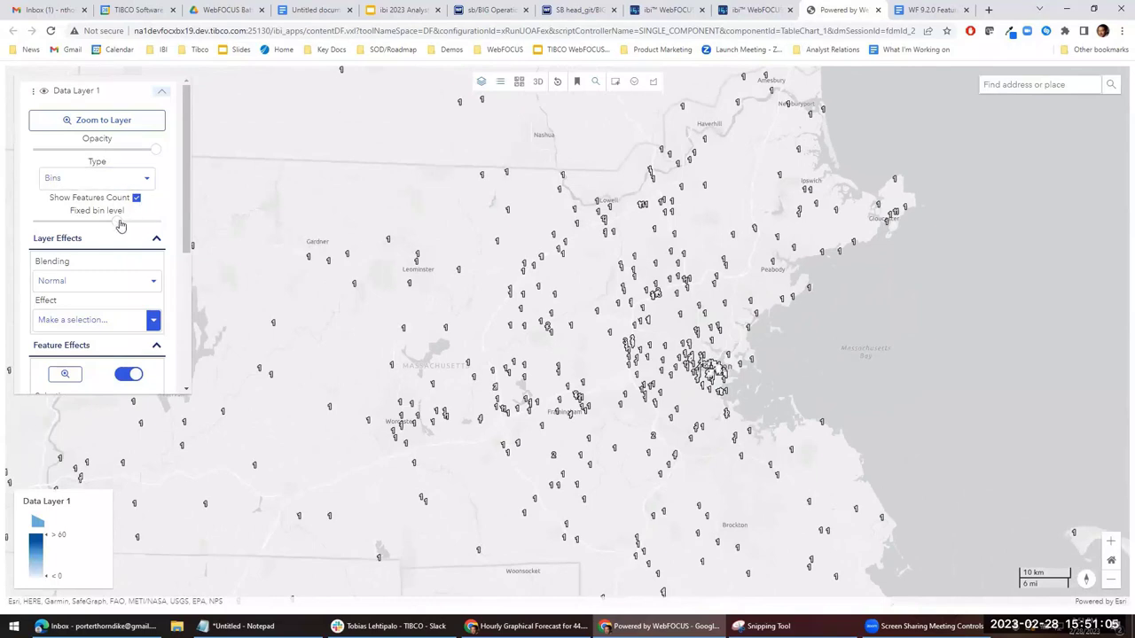
Step: Lower the fixed bin level for bigger bins around Boston, then pan to New York
{"action": "left_click_drag", "start_coordinate": [118, 222], "coordinate": [89, 218]}
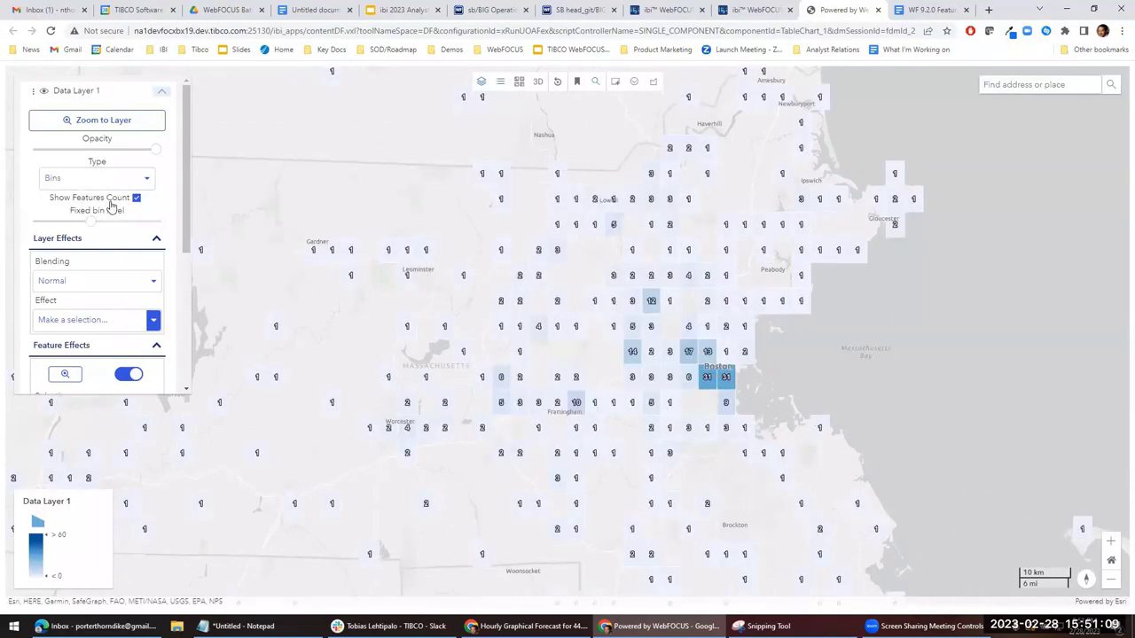
{"action": "left_click_drag", "start_coordinate": [85, 228], "coordinate": [78, 228]}
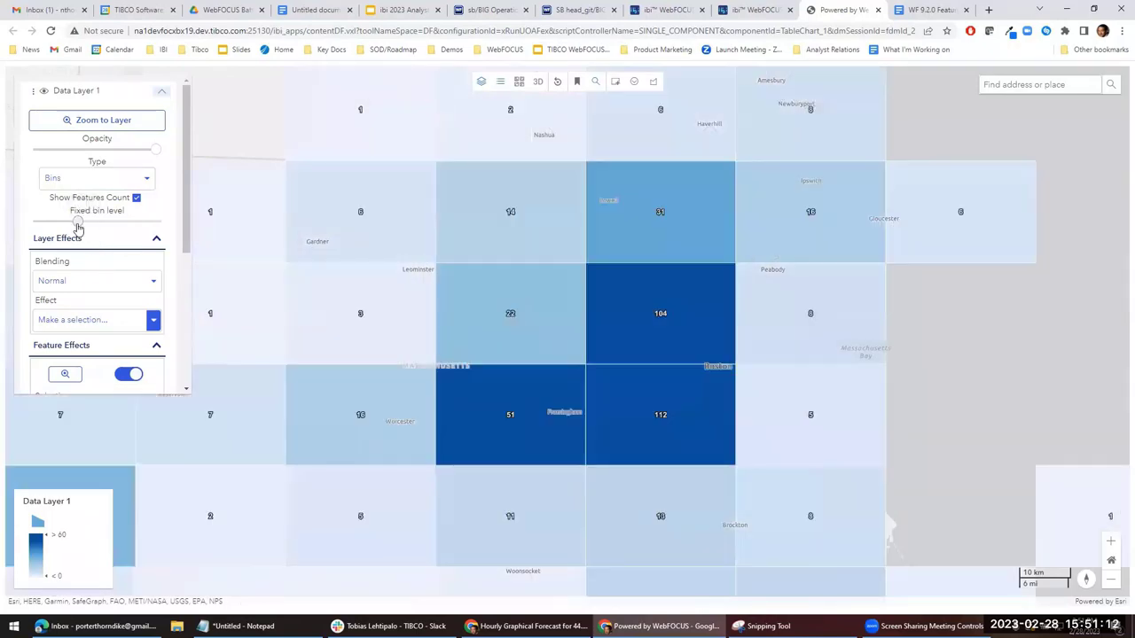
{"action": "left_click", "coordinate": [531, 317]}
{"action": "scroll", "coordinate": [531, 317], "scroll_direction": "down", "scroll_amount": 2}
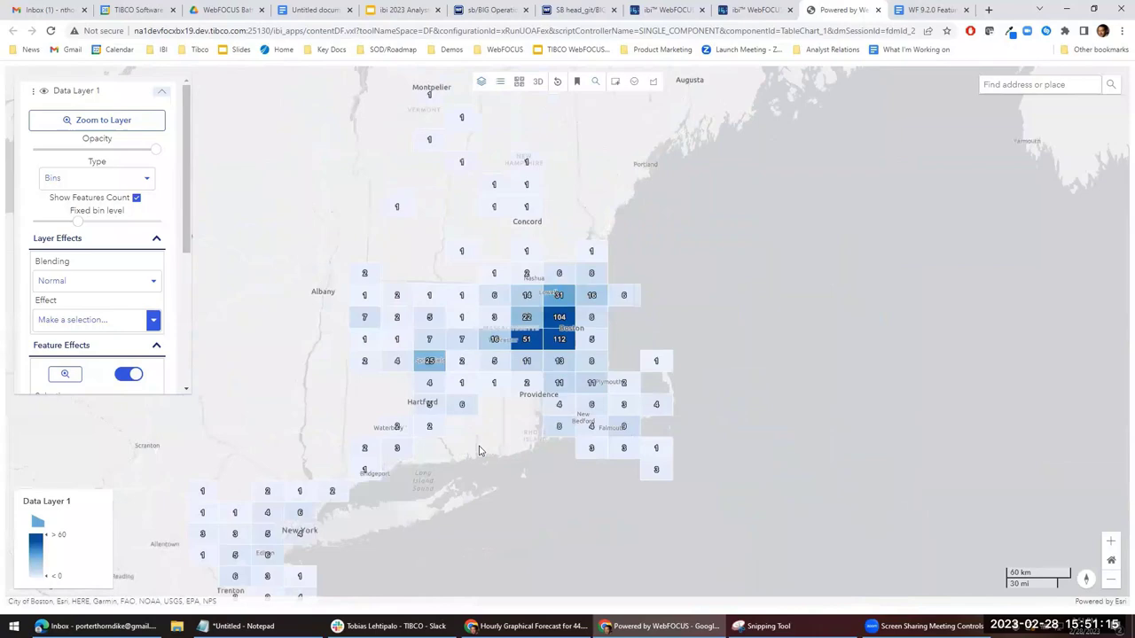
{"action": "left_click_drag", "start_coordinate": [532, 457], "coordinate": [674, 431]}
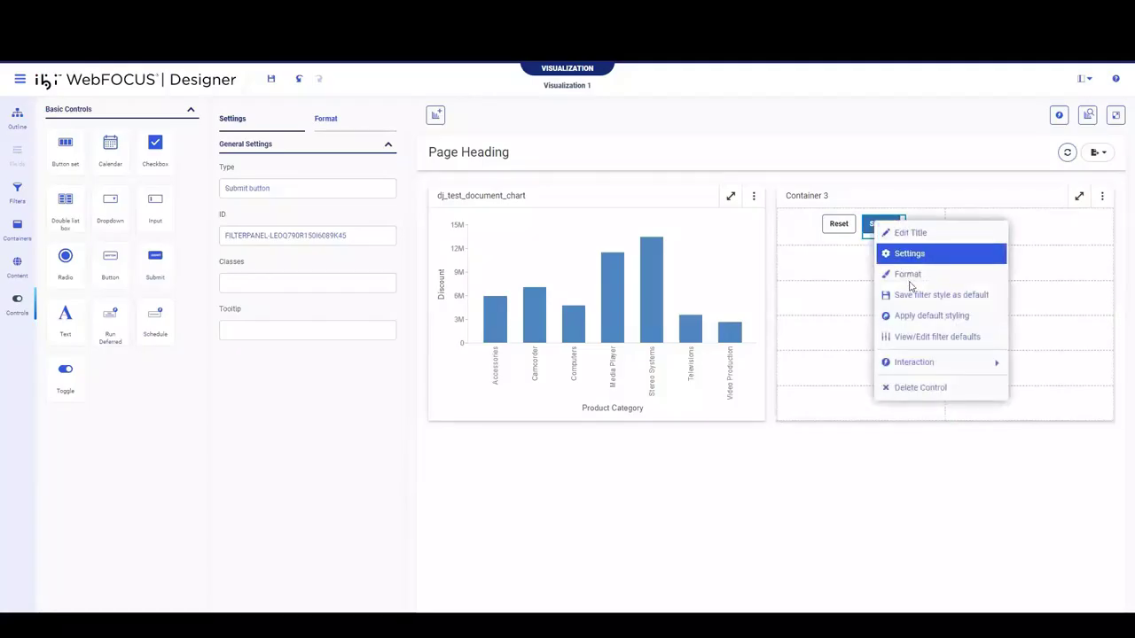
Step: Add a Click-event interaction to Submit and look for Execute JavaScript function among the actions
{"action": "mouse_move", "coordinate": [883, 367]}
{"action": "left_click", "coordinate": [1017, 367]}
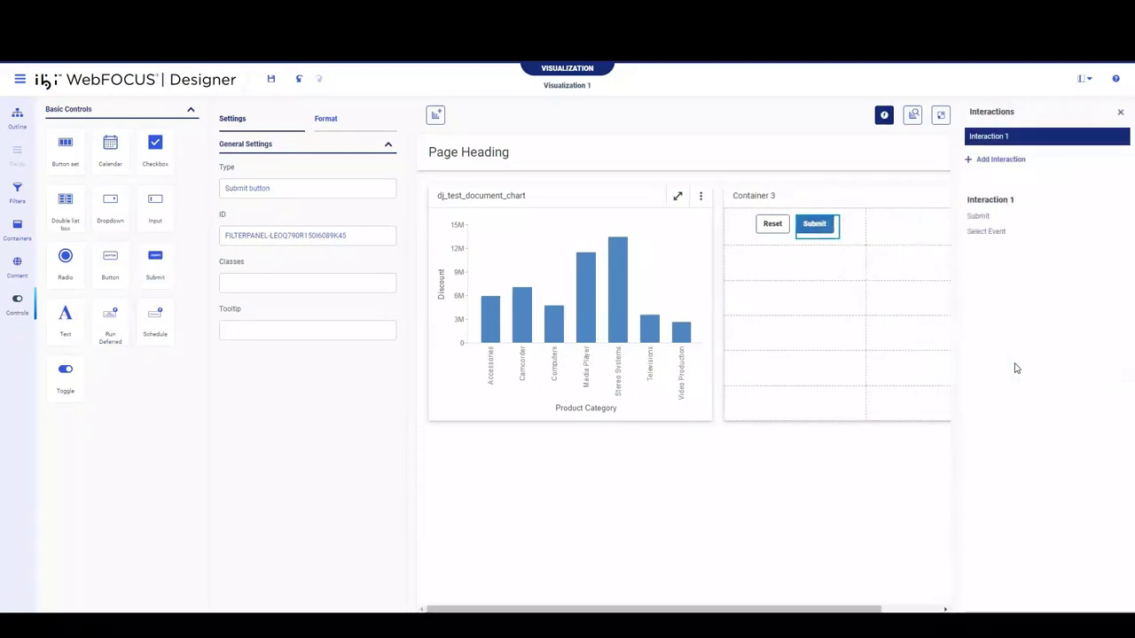
{"action": "left_click", "coordinate": [986, 232]}
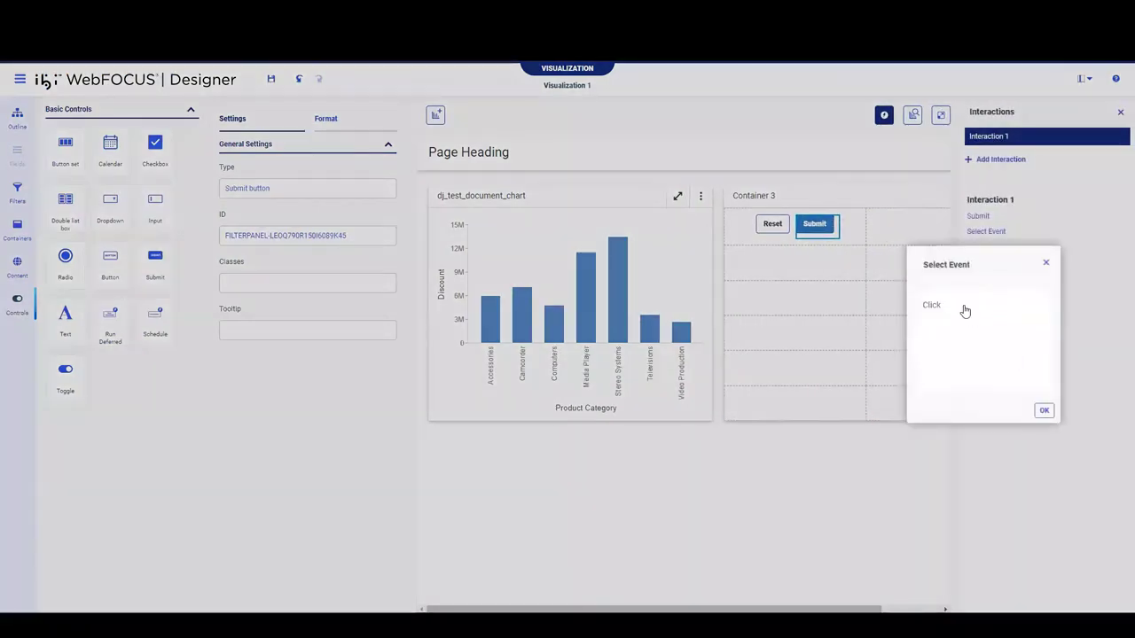
{"action": "left_click", "coordinate": [1043, 411]}
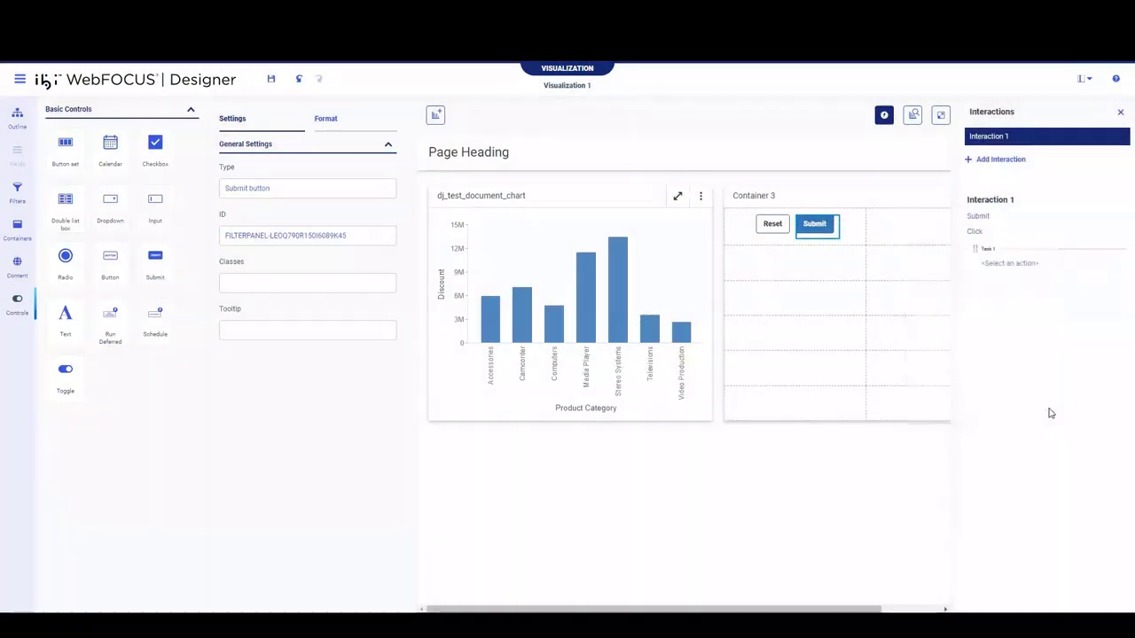
{"action": "left_click", "coordinate": [1004, 265]}
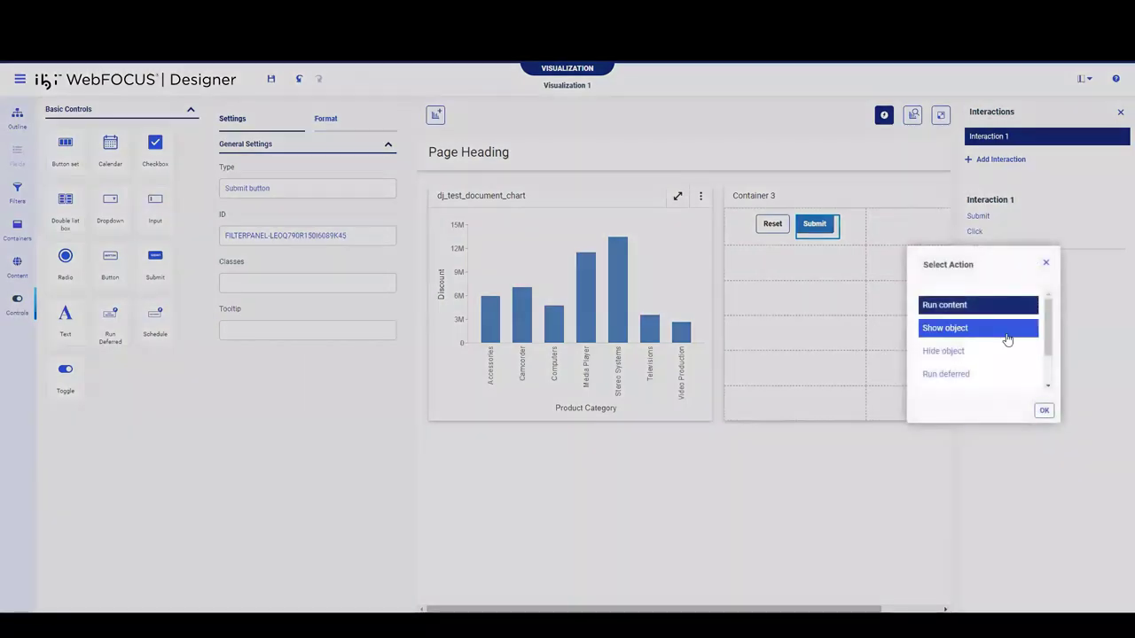
{"action": "scroll", "coordinate": [1006, 350], "scroll_direction": "down", "scroll_amount": 2}
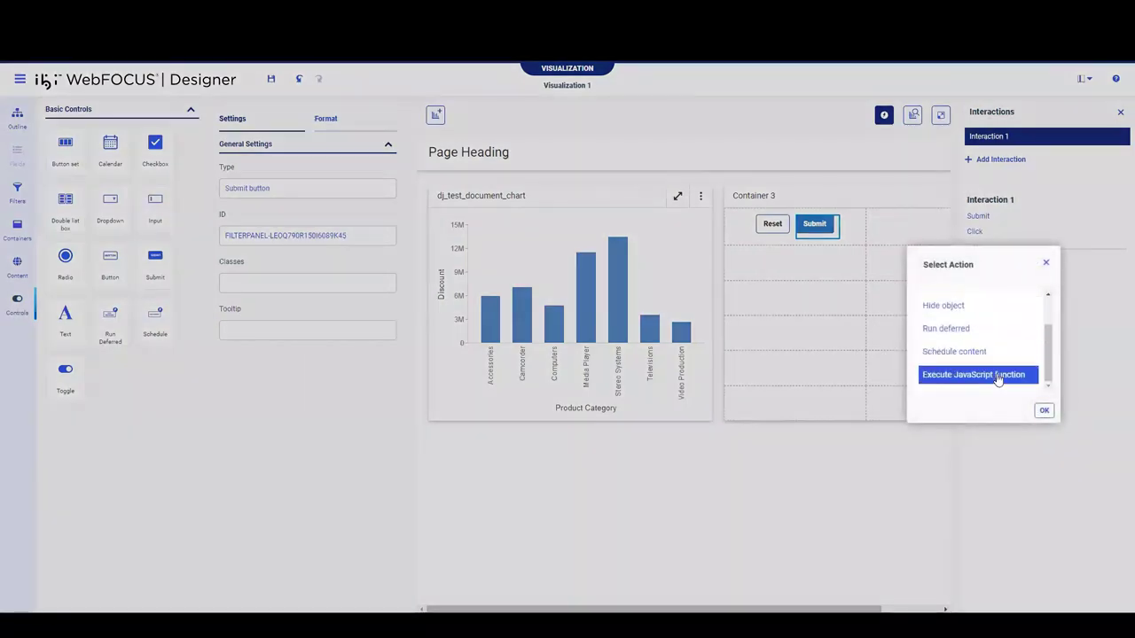